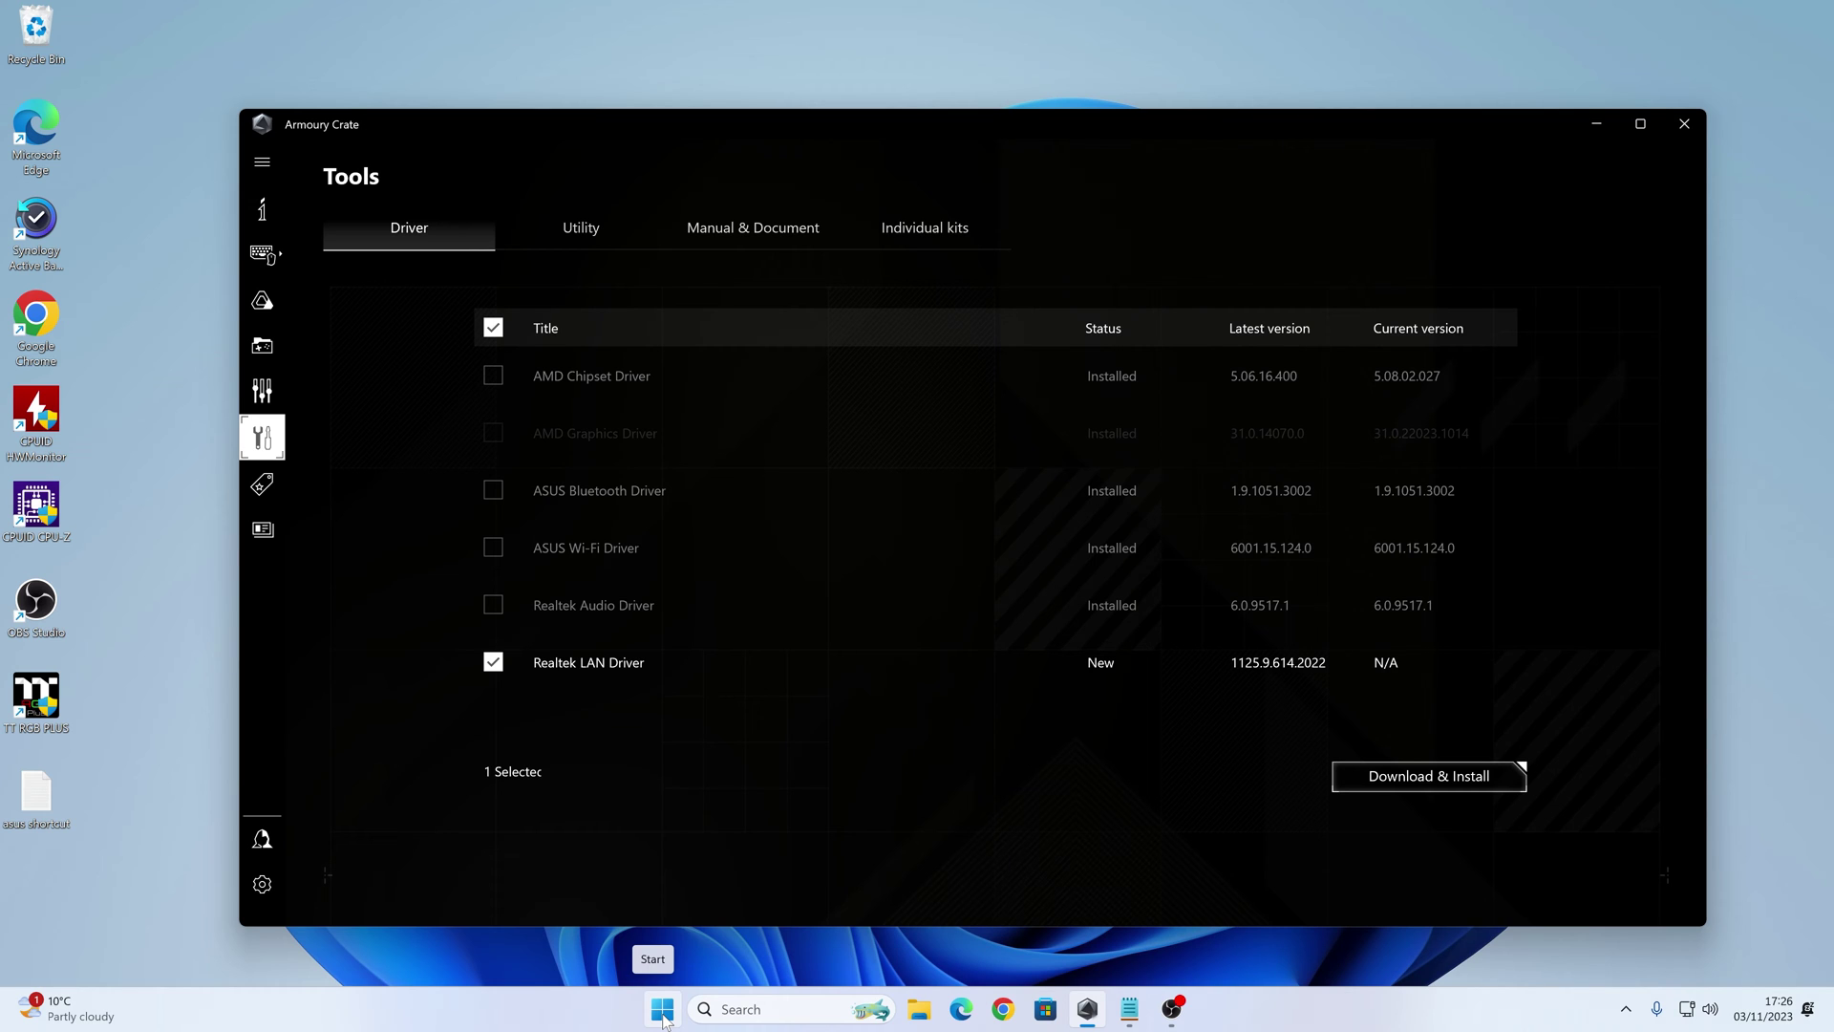
Go to Advanced app settings under Apps in Windows Settings.
{"action": "left_click", "coordinate": [662, 1010]}
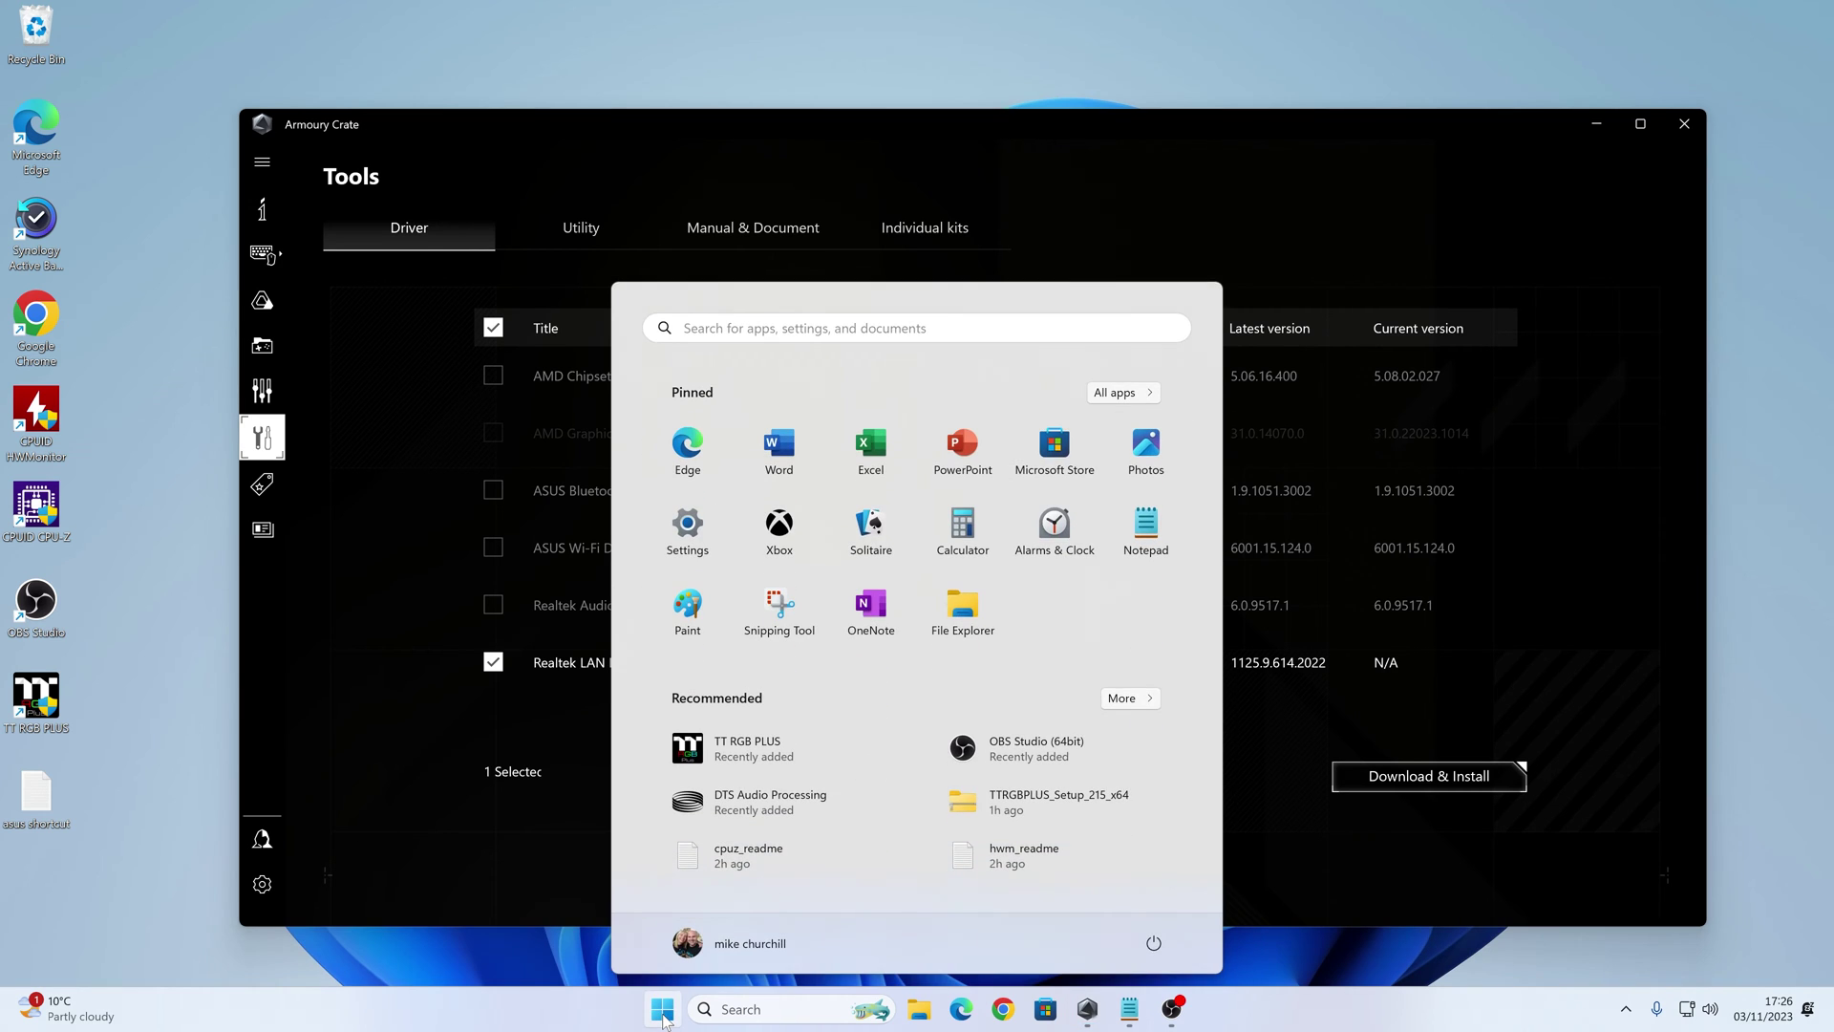
{"action": "left_click", "coordinate": [686, 525]}
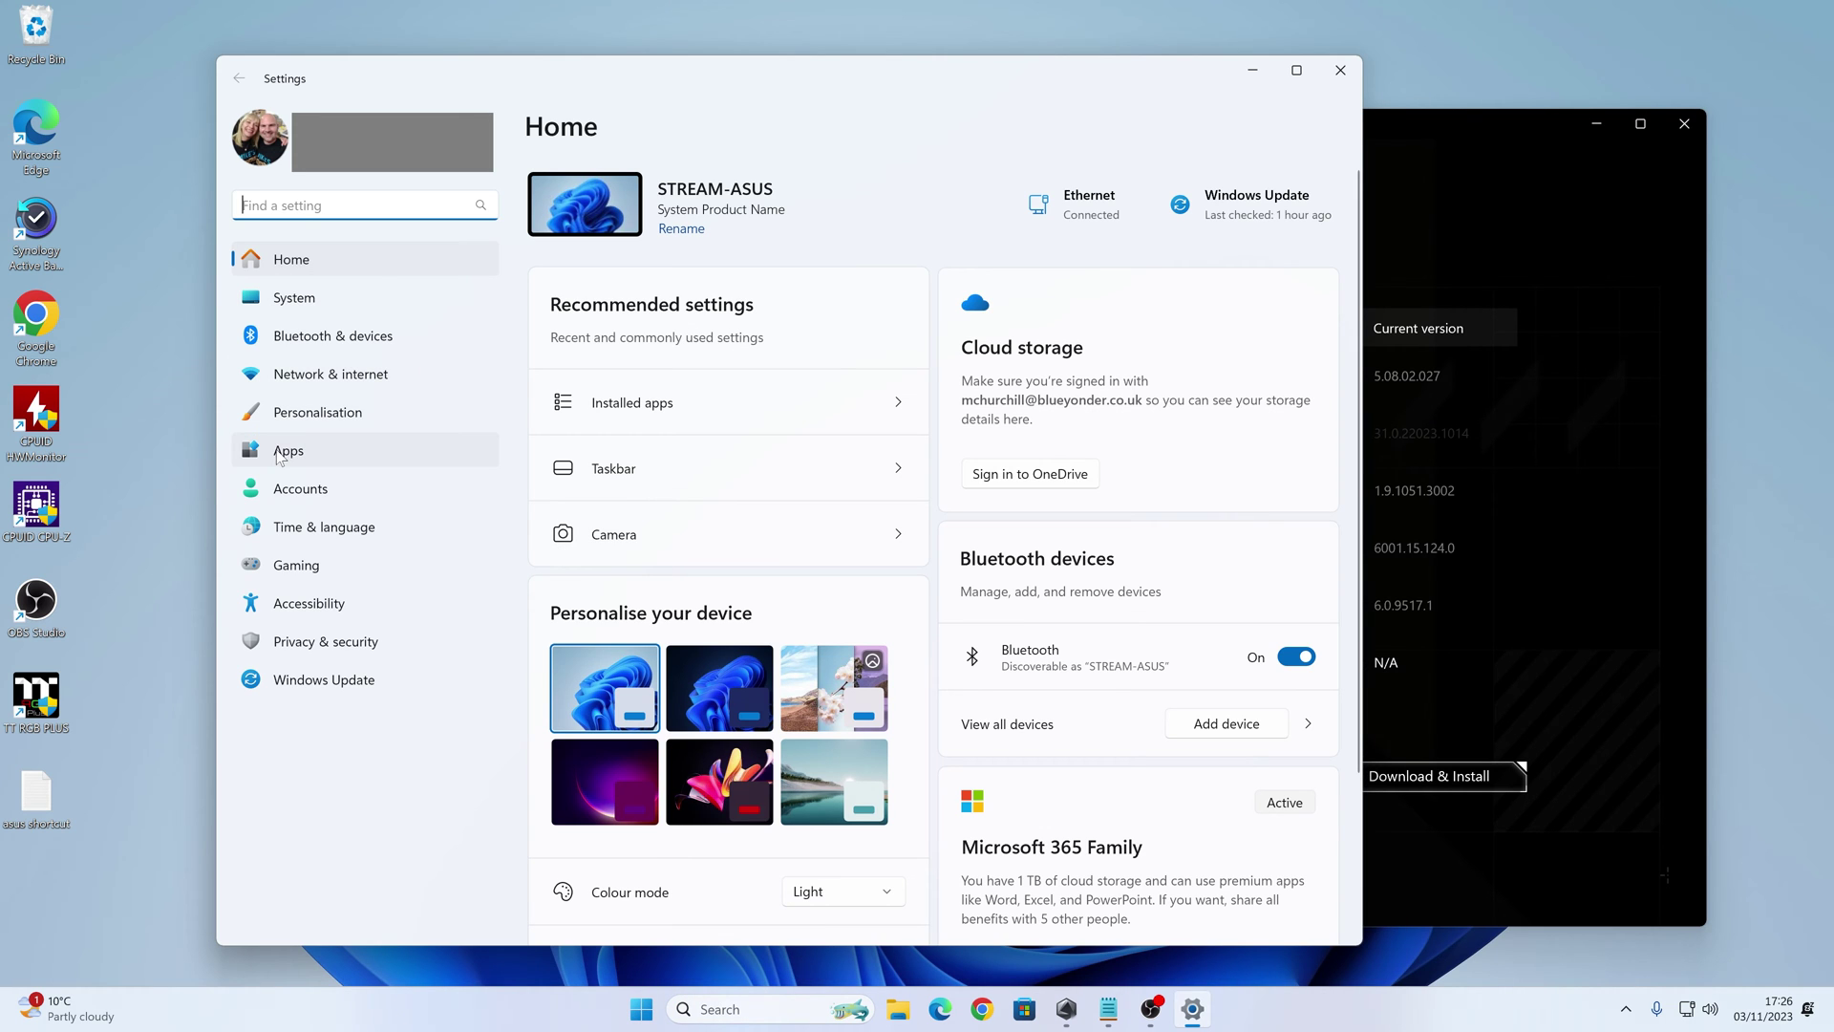
{"action": "left_click", "coordinate": [280, 454]}
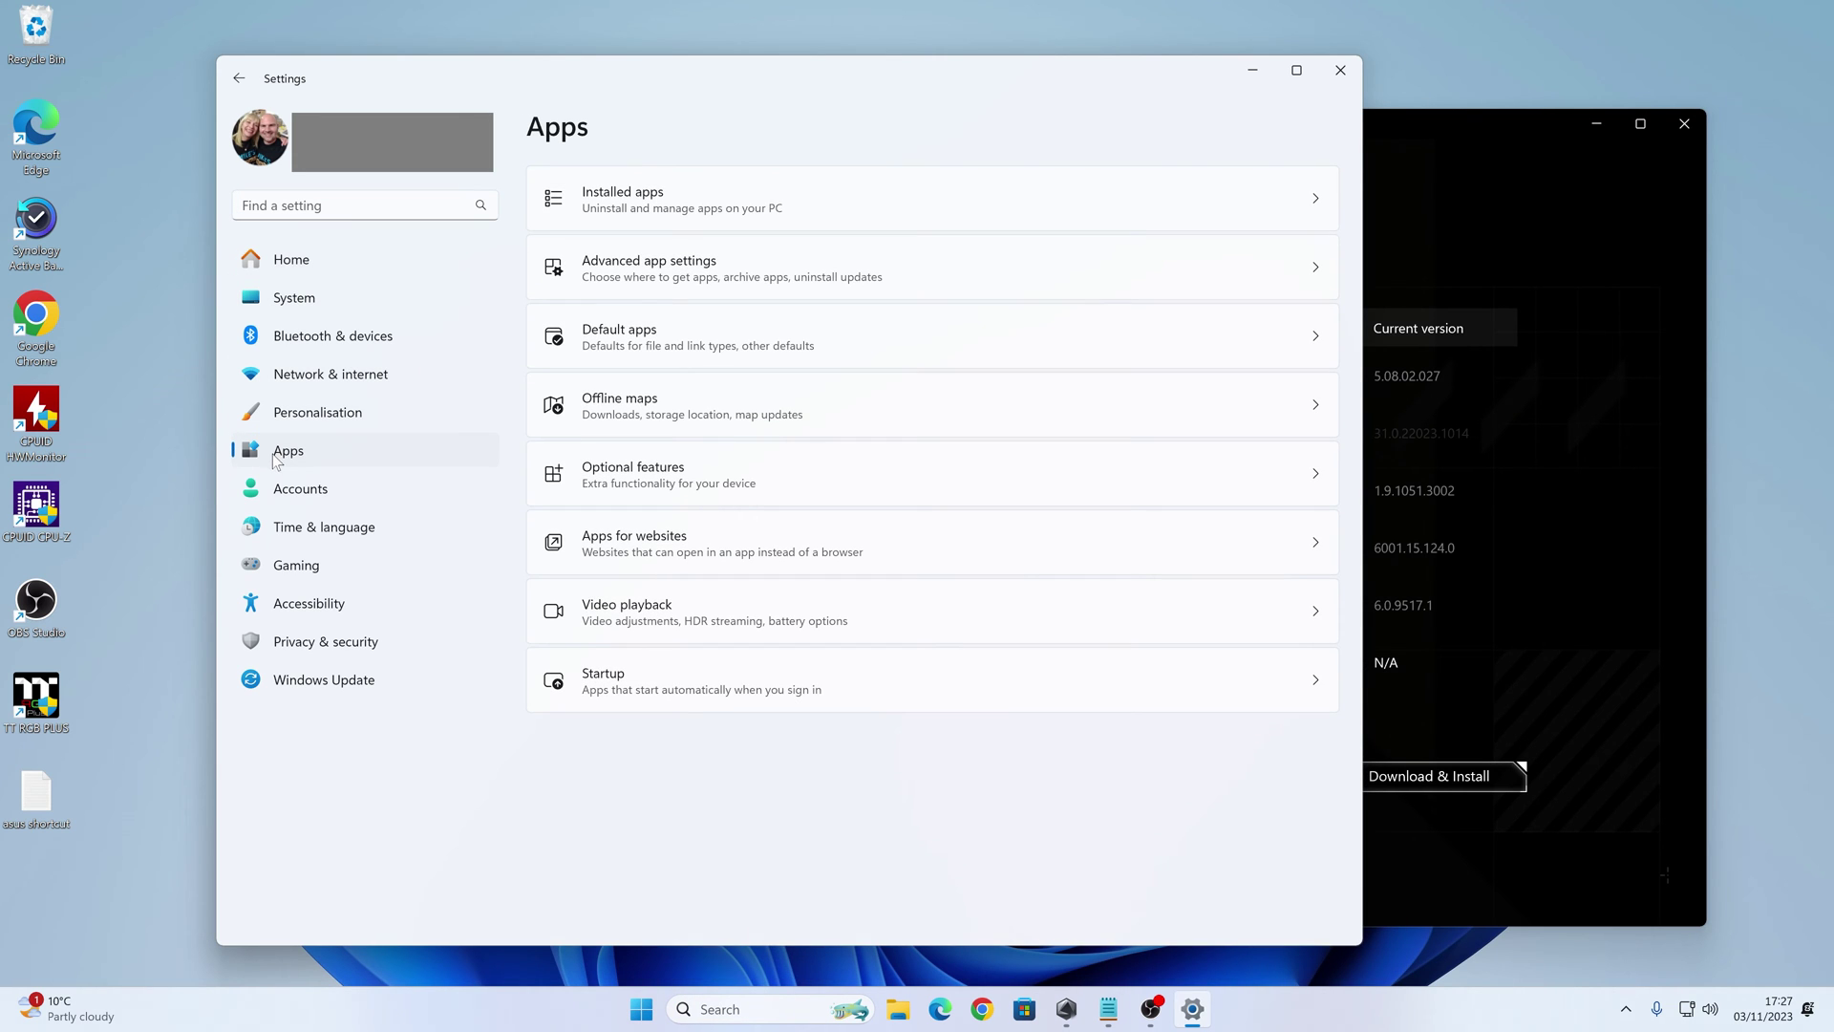
{"action": "left_click", "coordinate": [659, 277]}
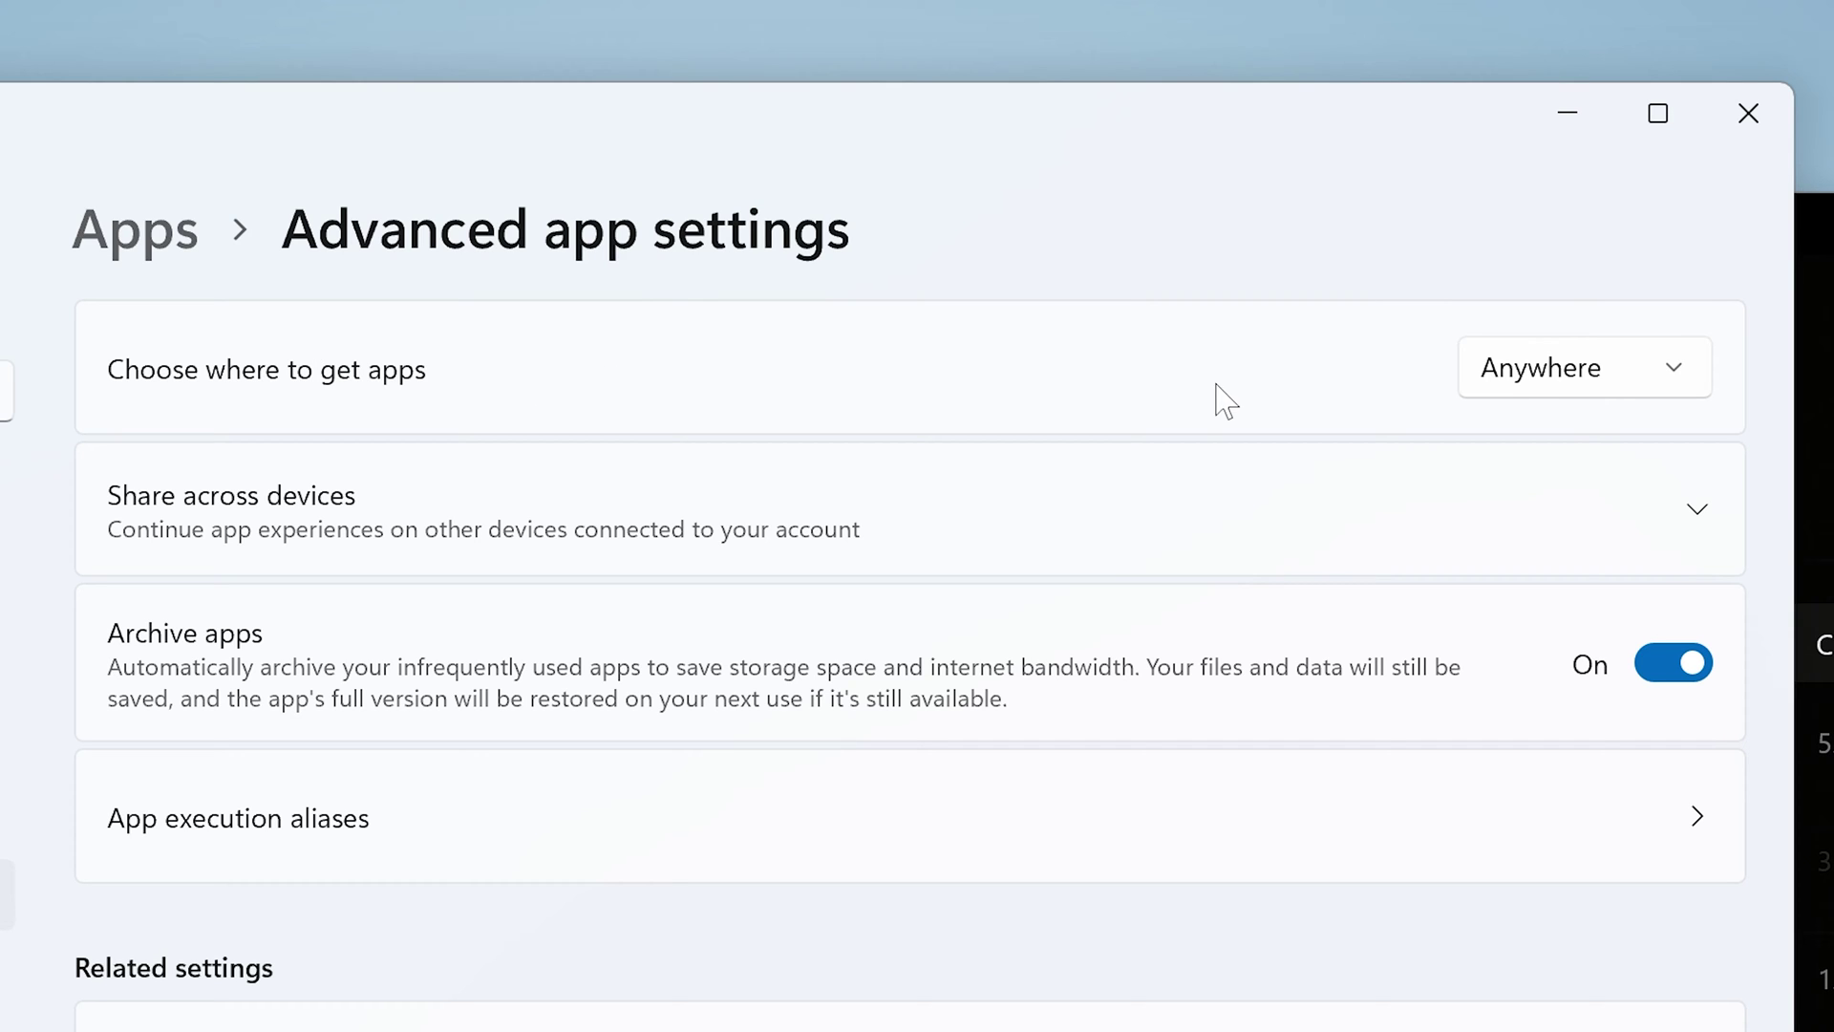
Set 'Choose where to get apps' back to Anywhere and close Settings.
{"action": "left_click", "coordinate": [1538, 382]}
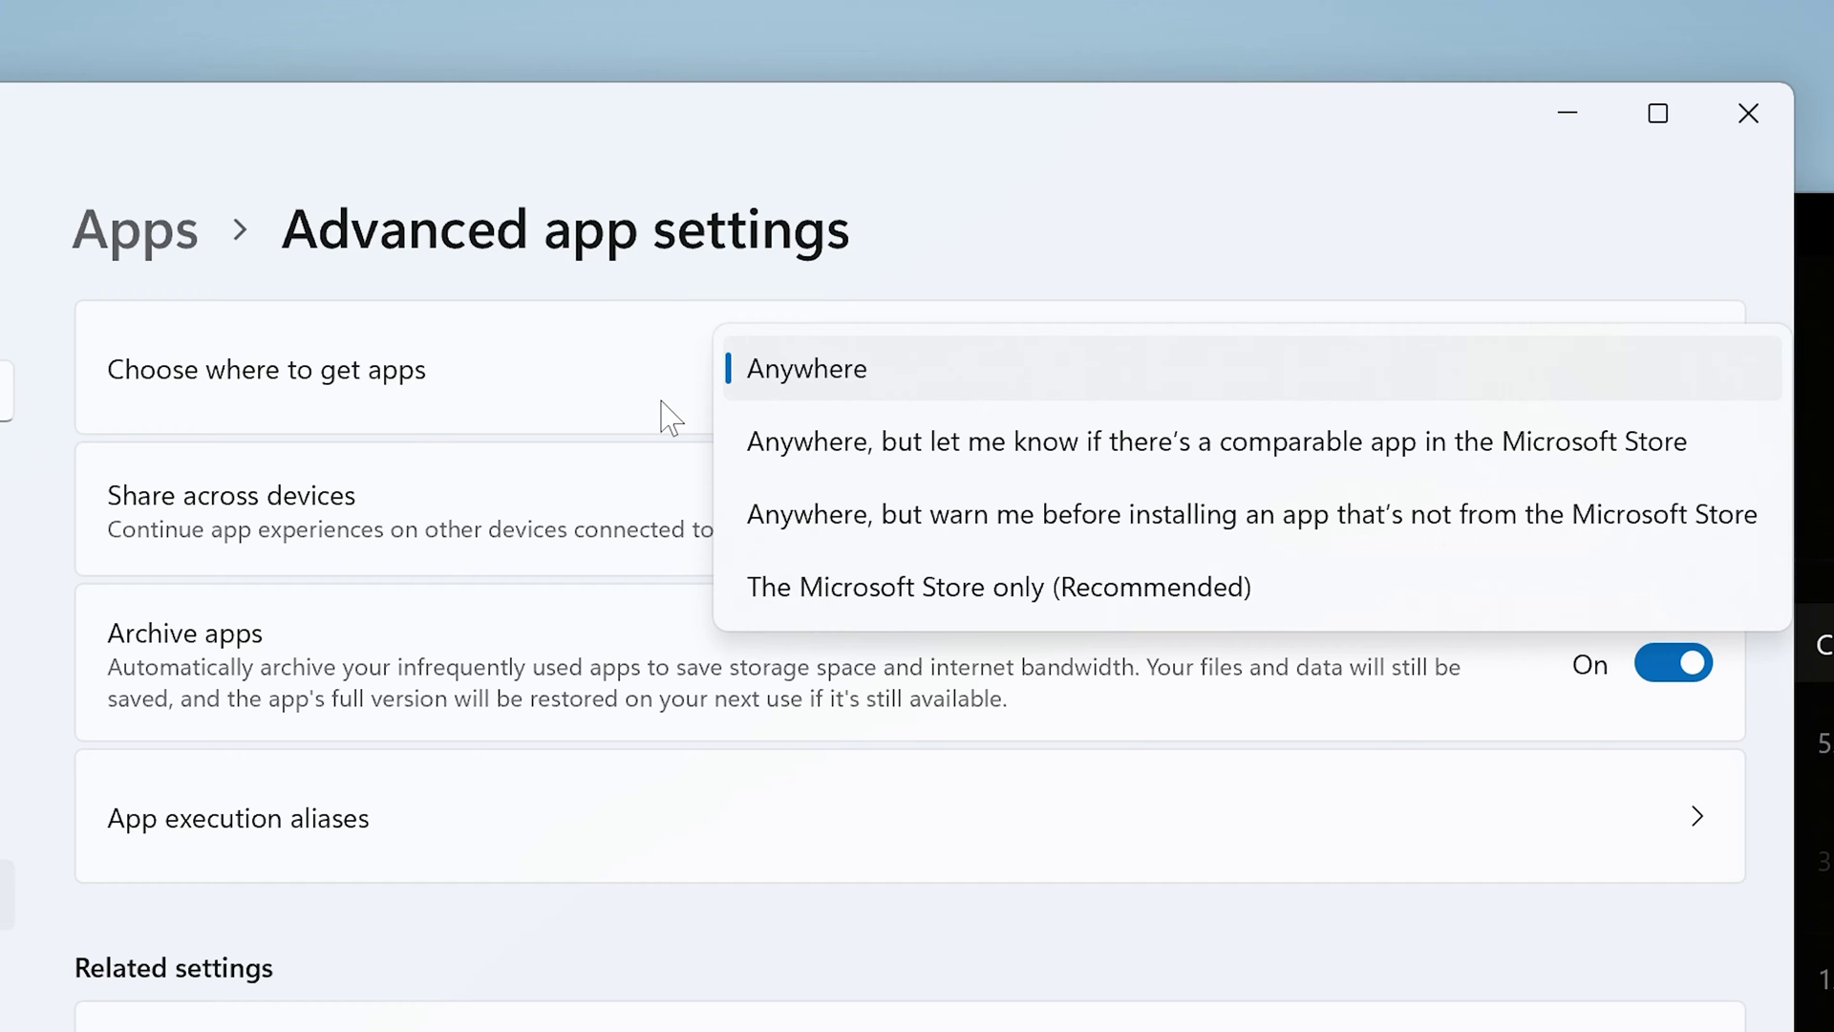
{"action": "left_click", "coordinate": [884, 447]}
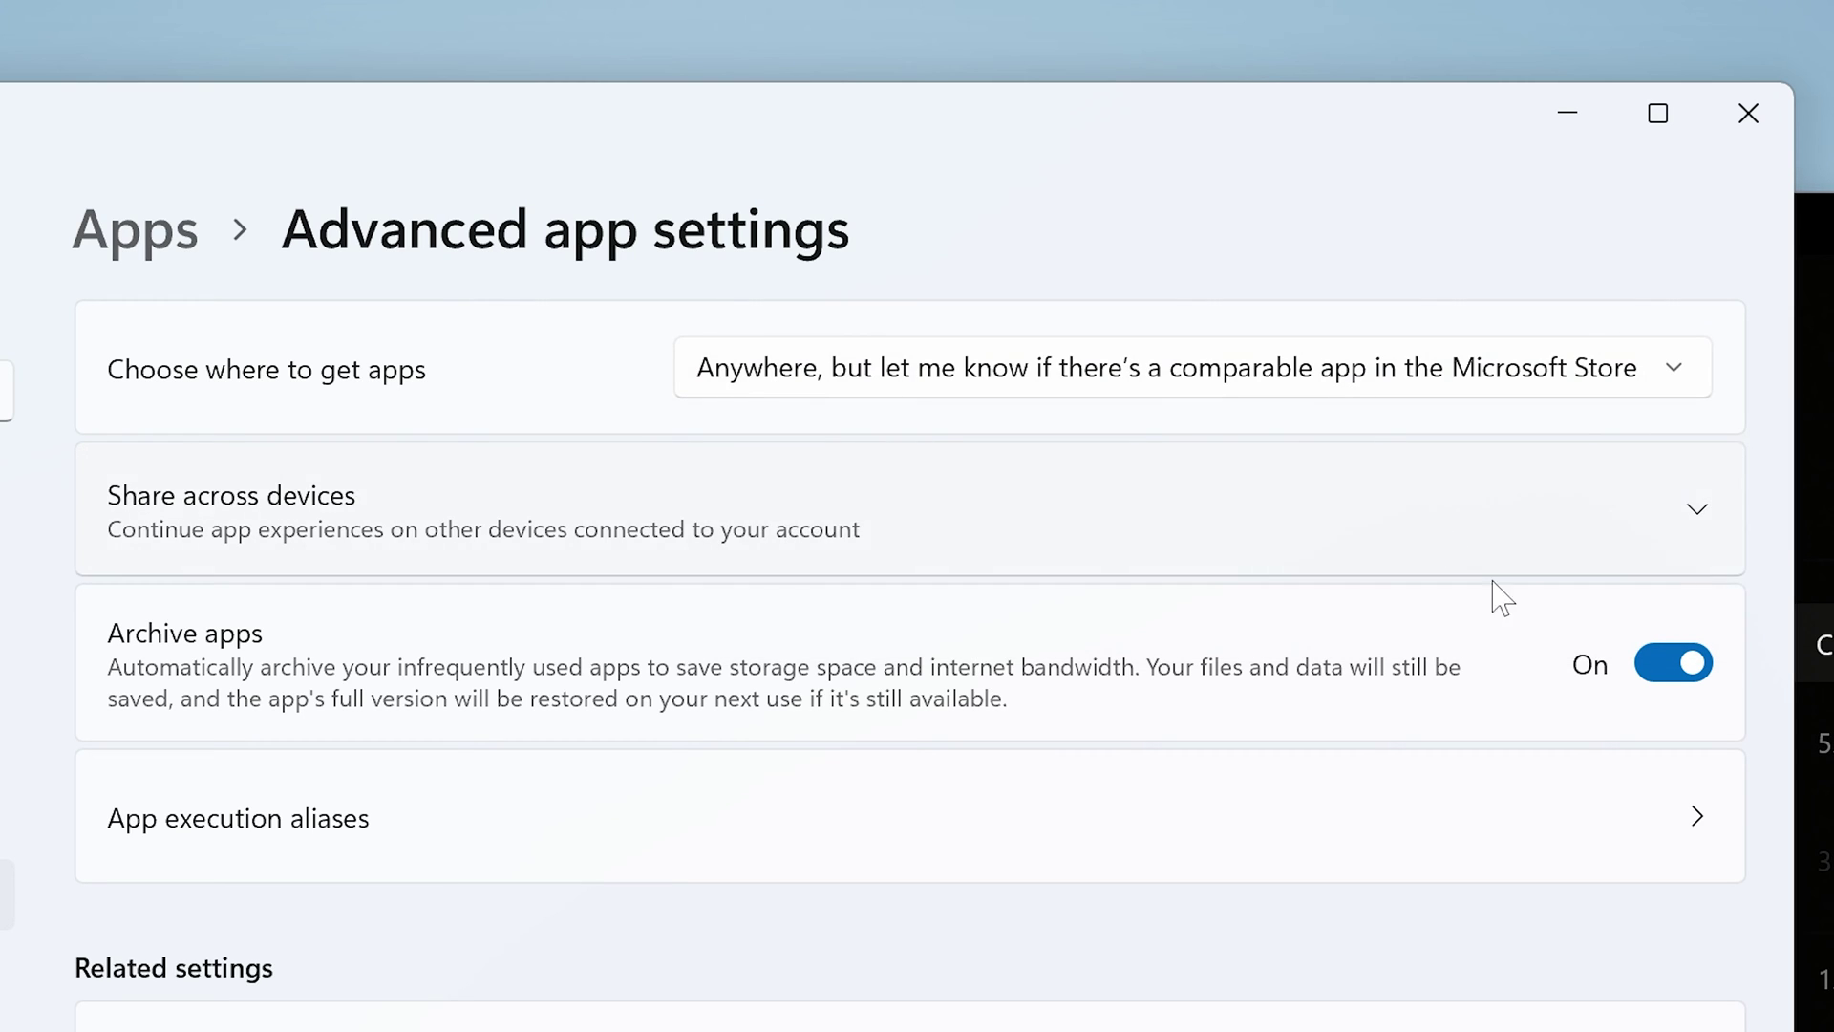
{"action": "left_click", "coordinate": [1431, 371]}
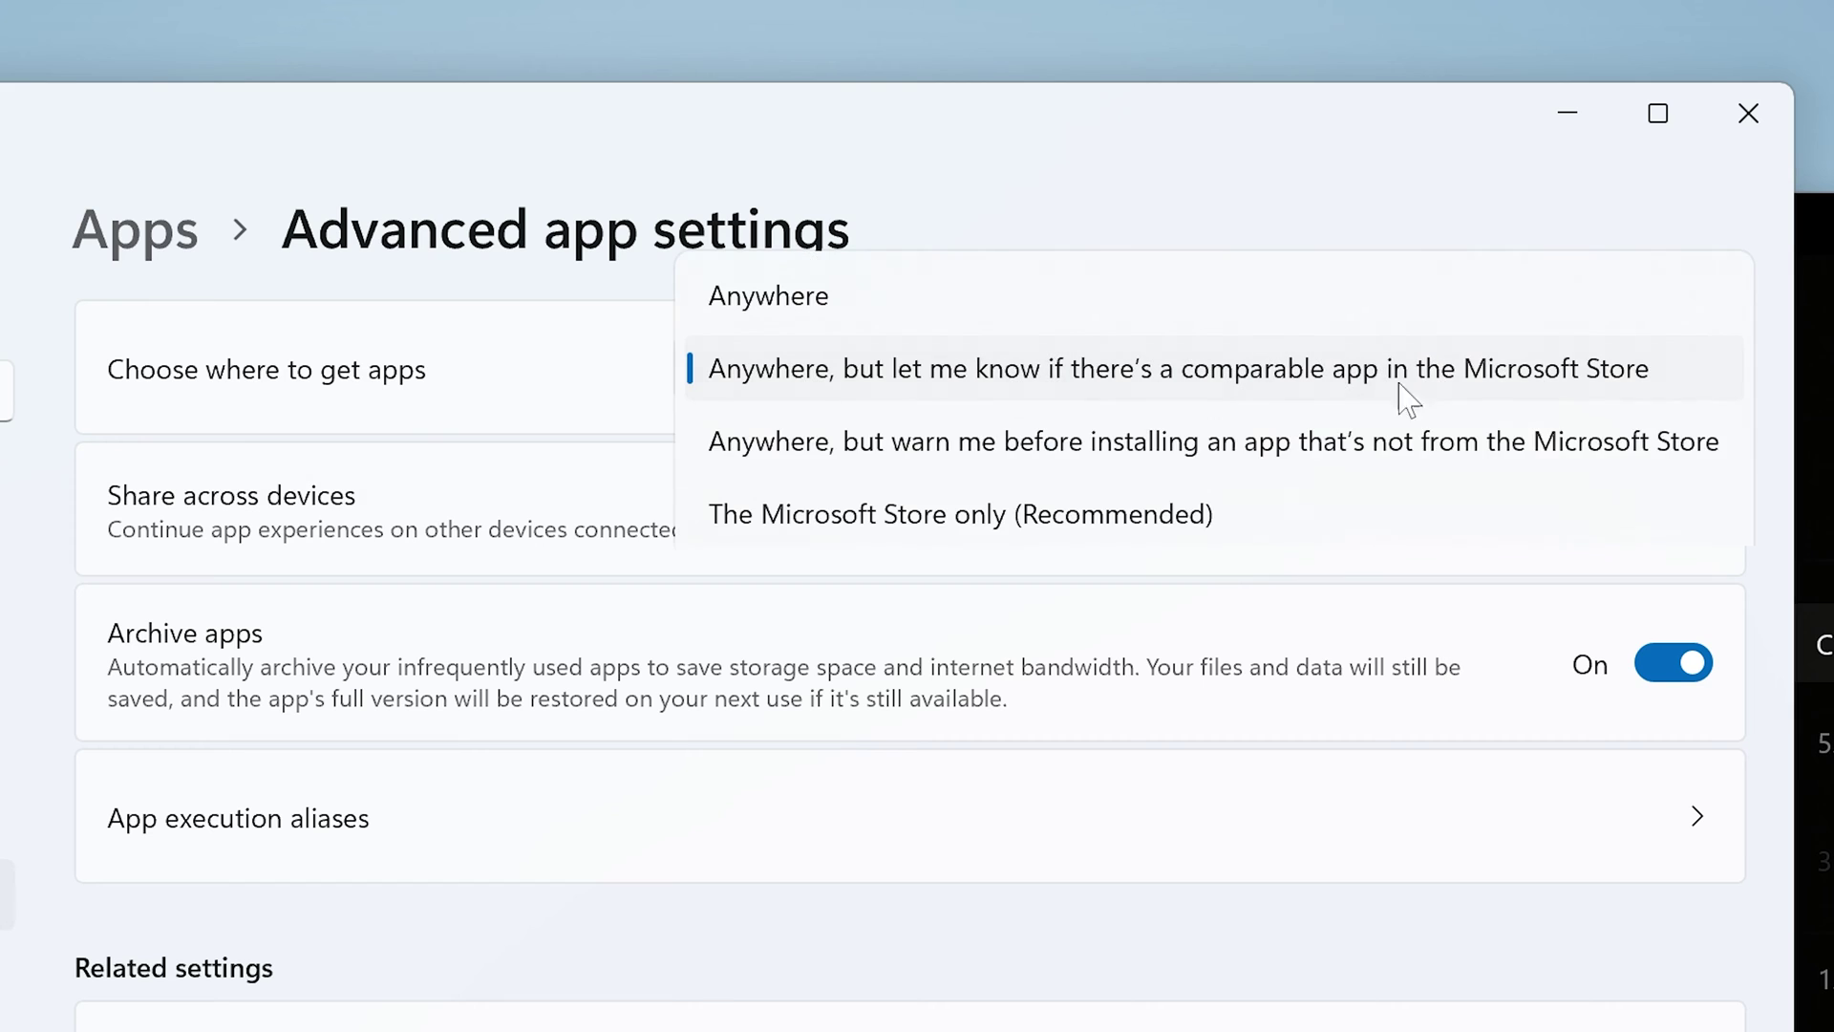
{"action": "left_click", "coordinate": [829, 299]}
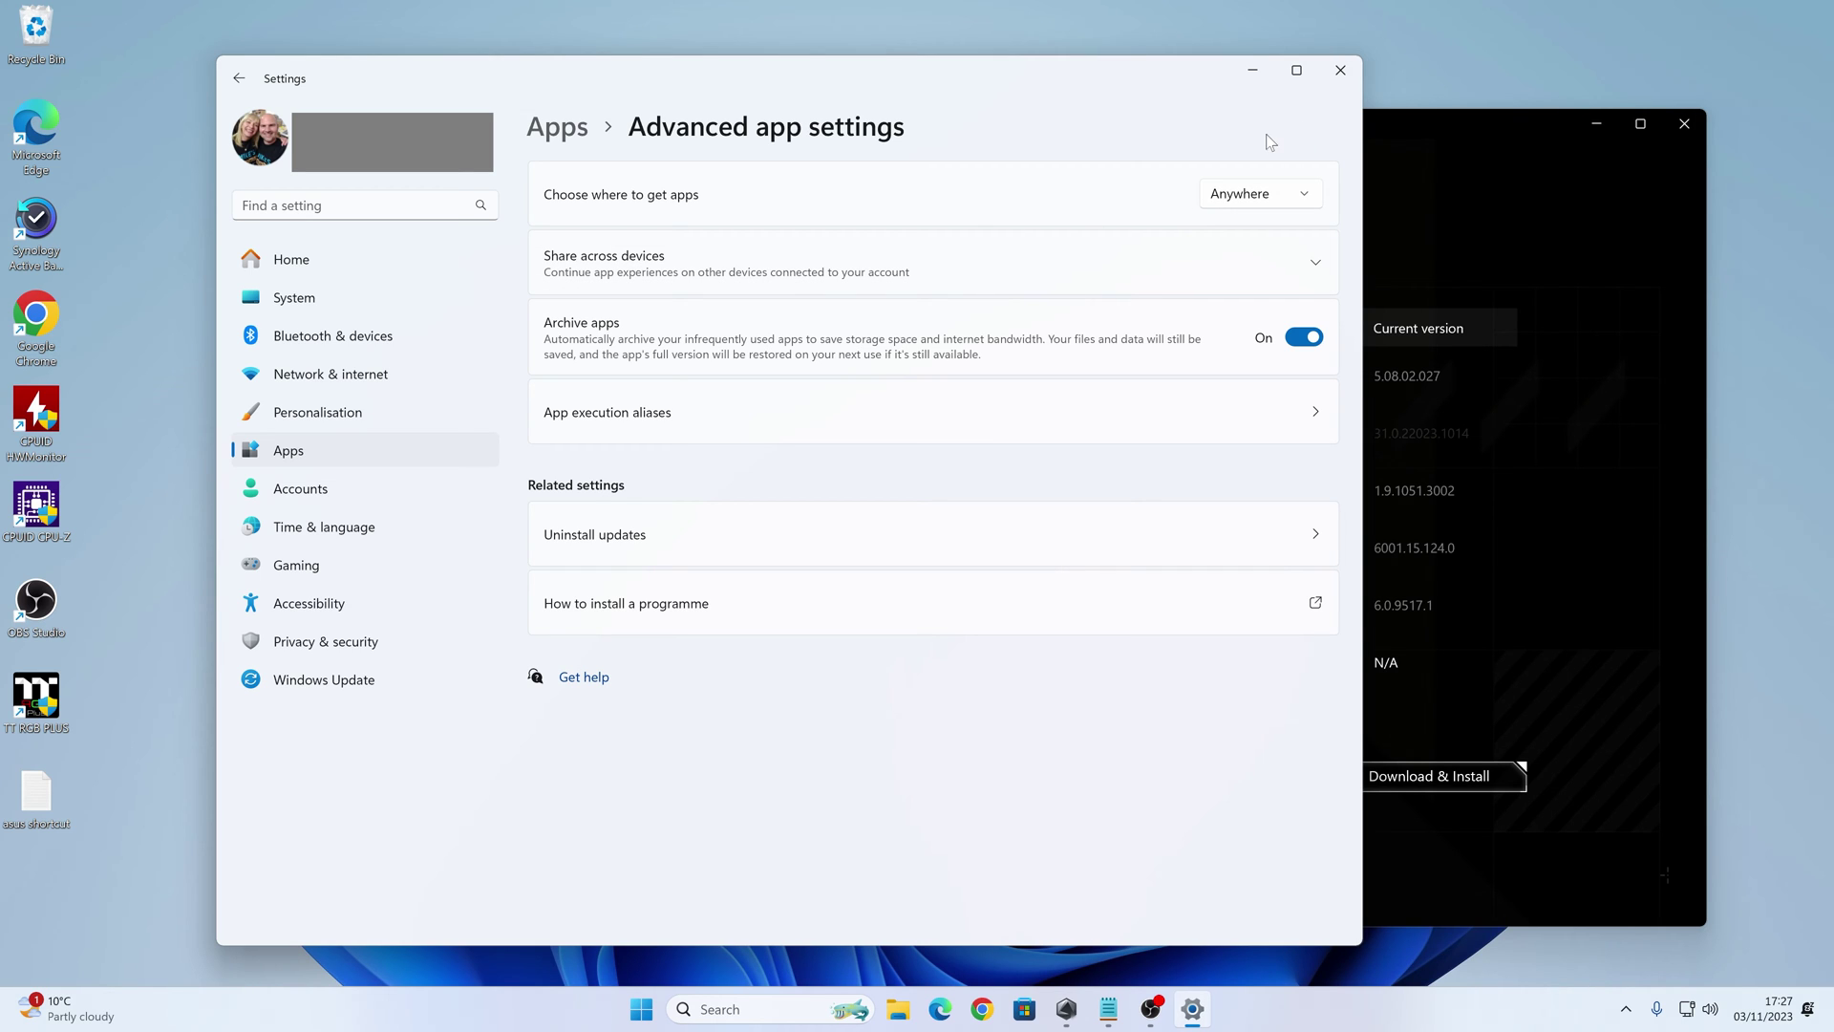
{"action": "left_click", "coordinate": [1339, 73]}
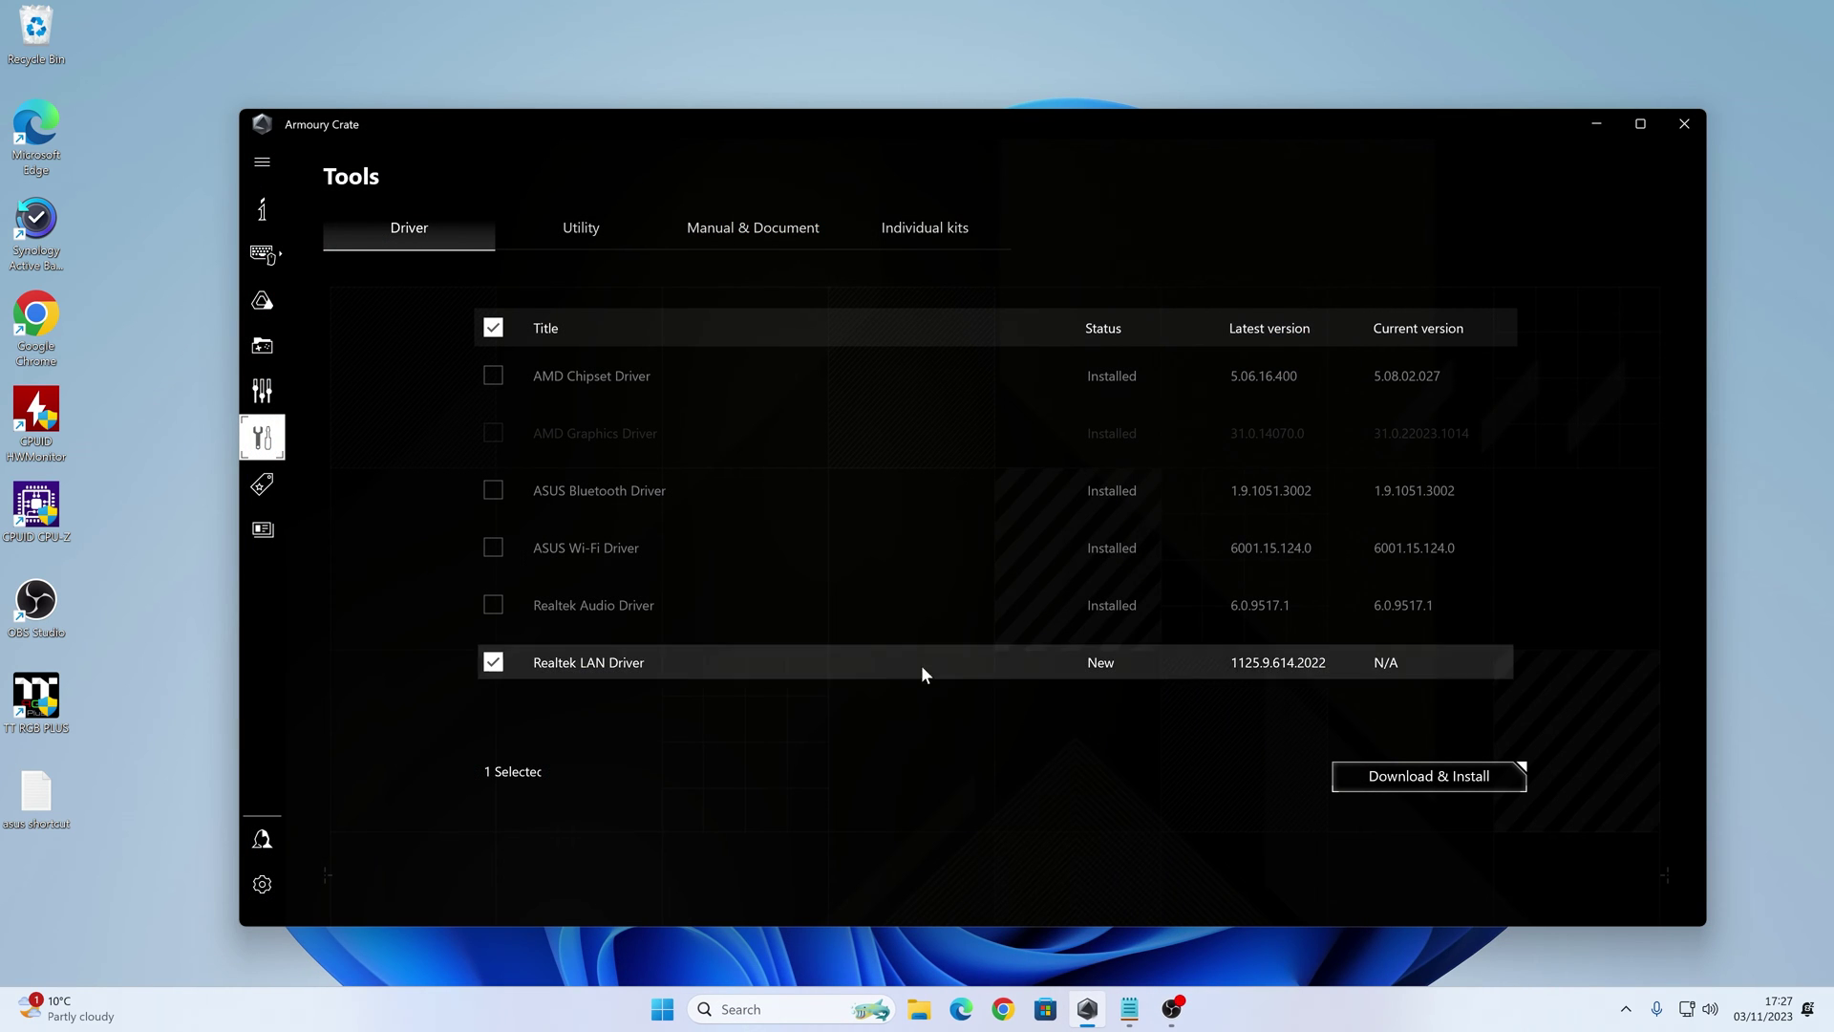
Bring up the SupportTemp path note, then open the AppData folder through Run.
{"action": "left_click", "coordinate": [1129, 1011]}
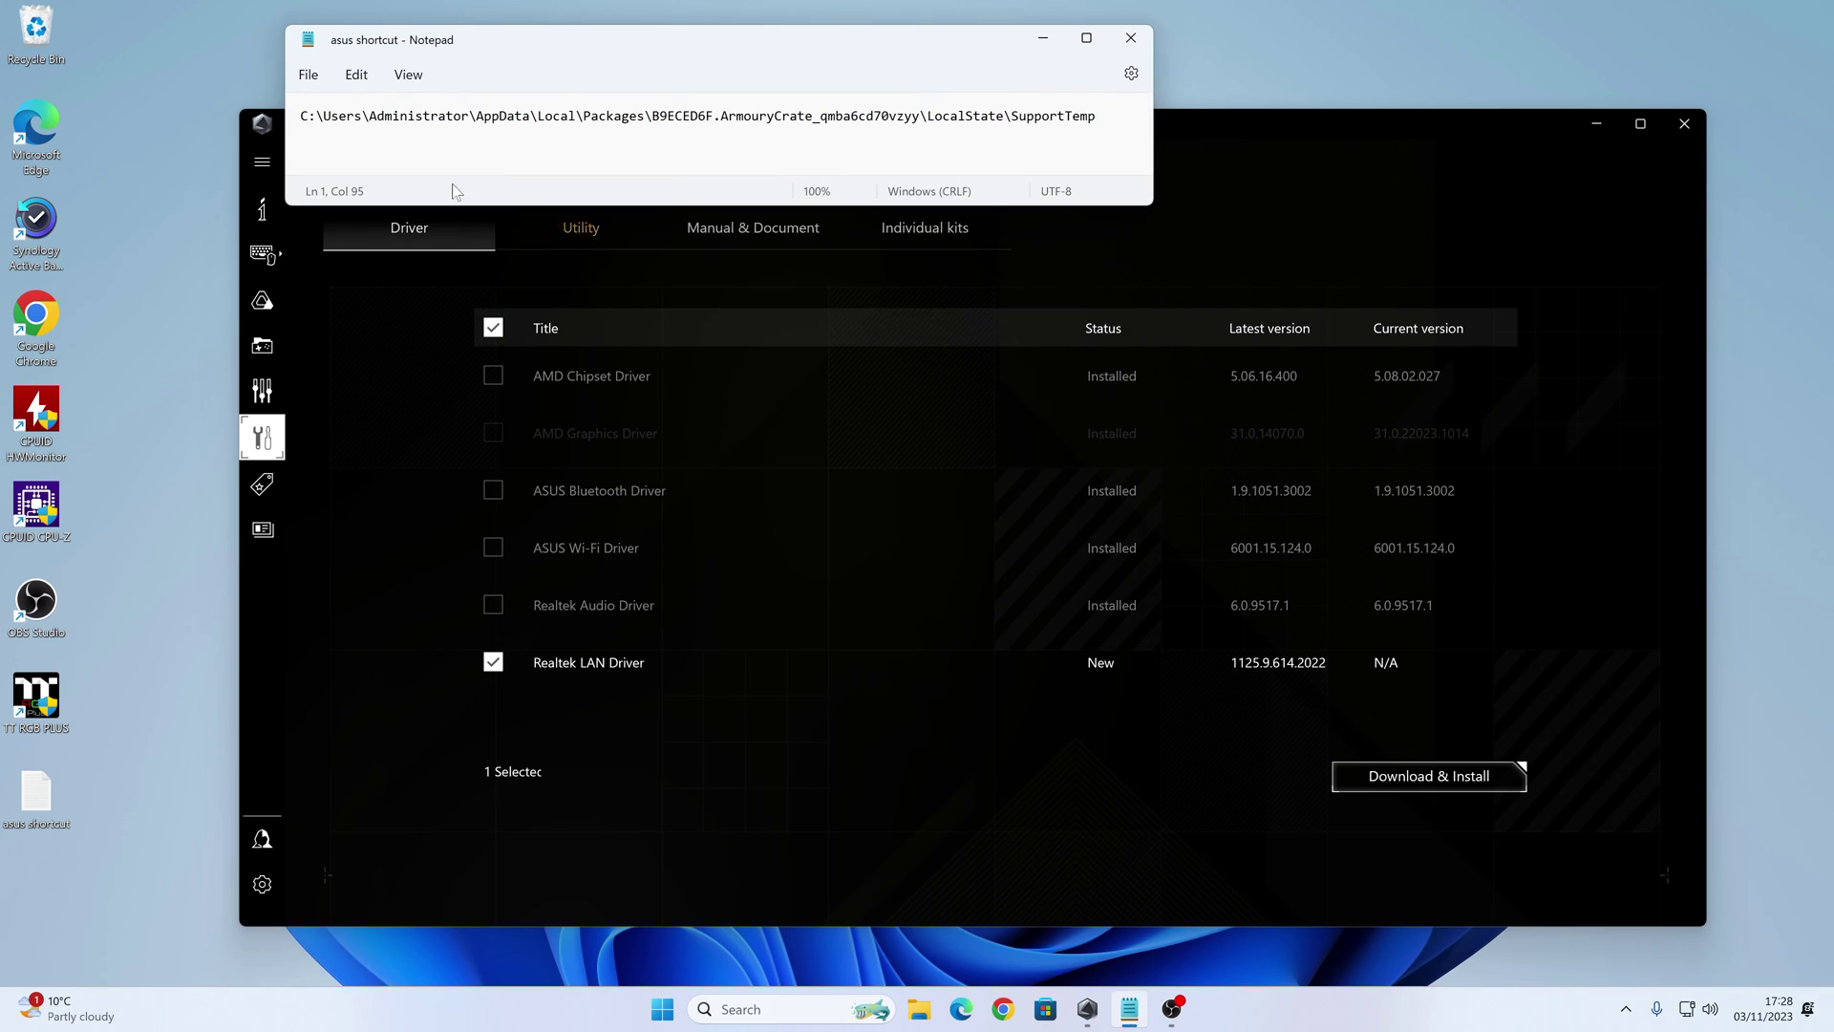
{"action": "left_click_drag", "start_coordinate": [545, 64], "coordinate": [682, 71]}
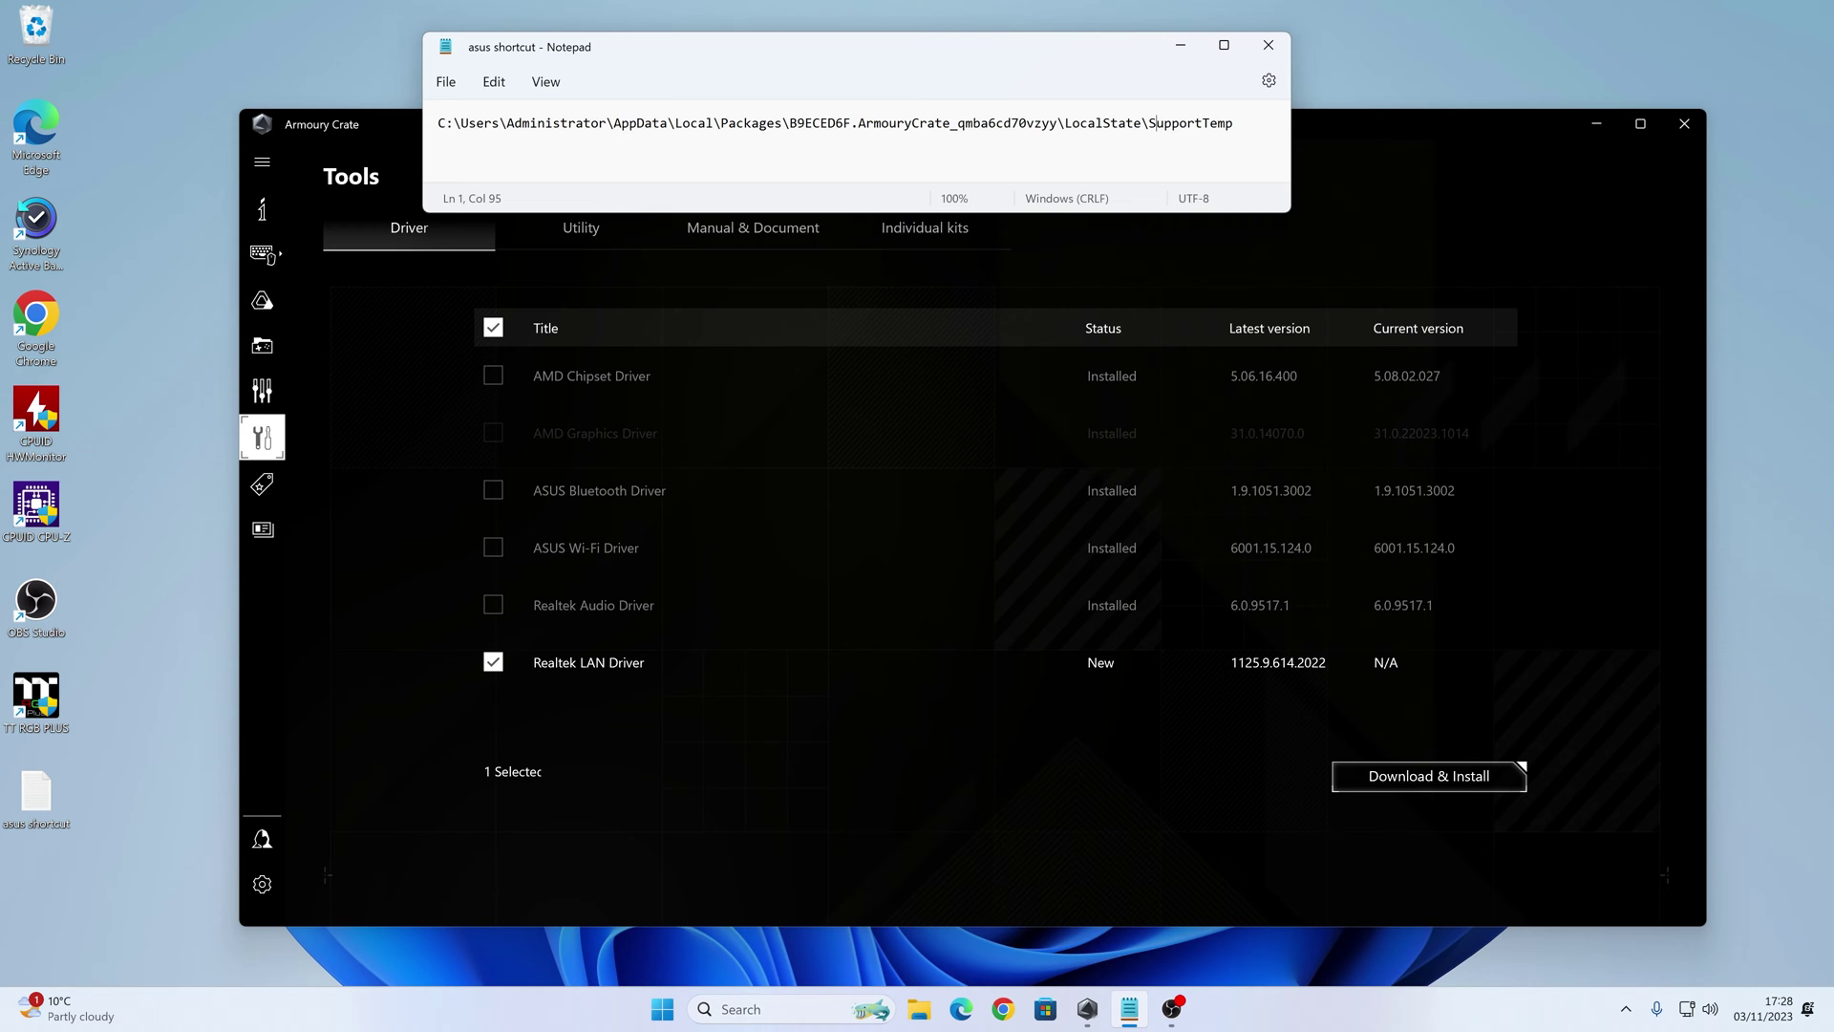
{"action": "left_click", "coordinate": [732, 1009]}
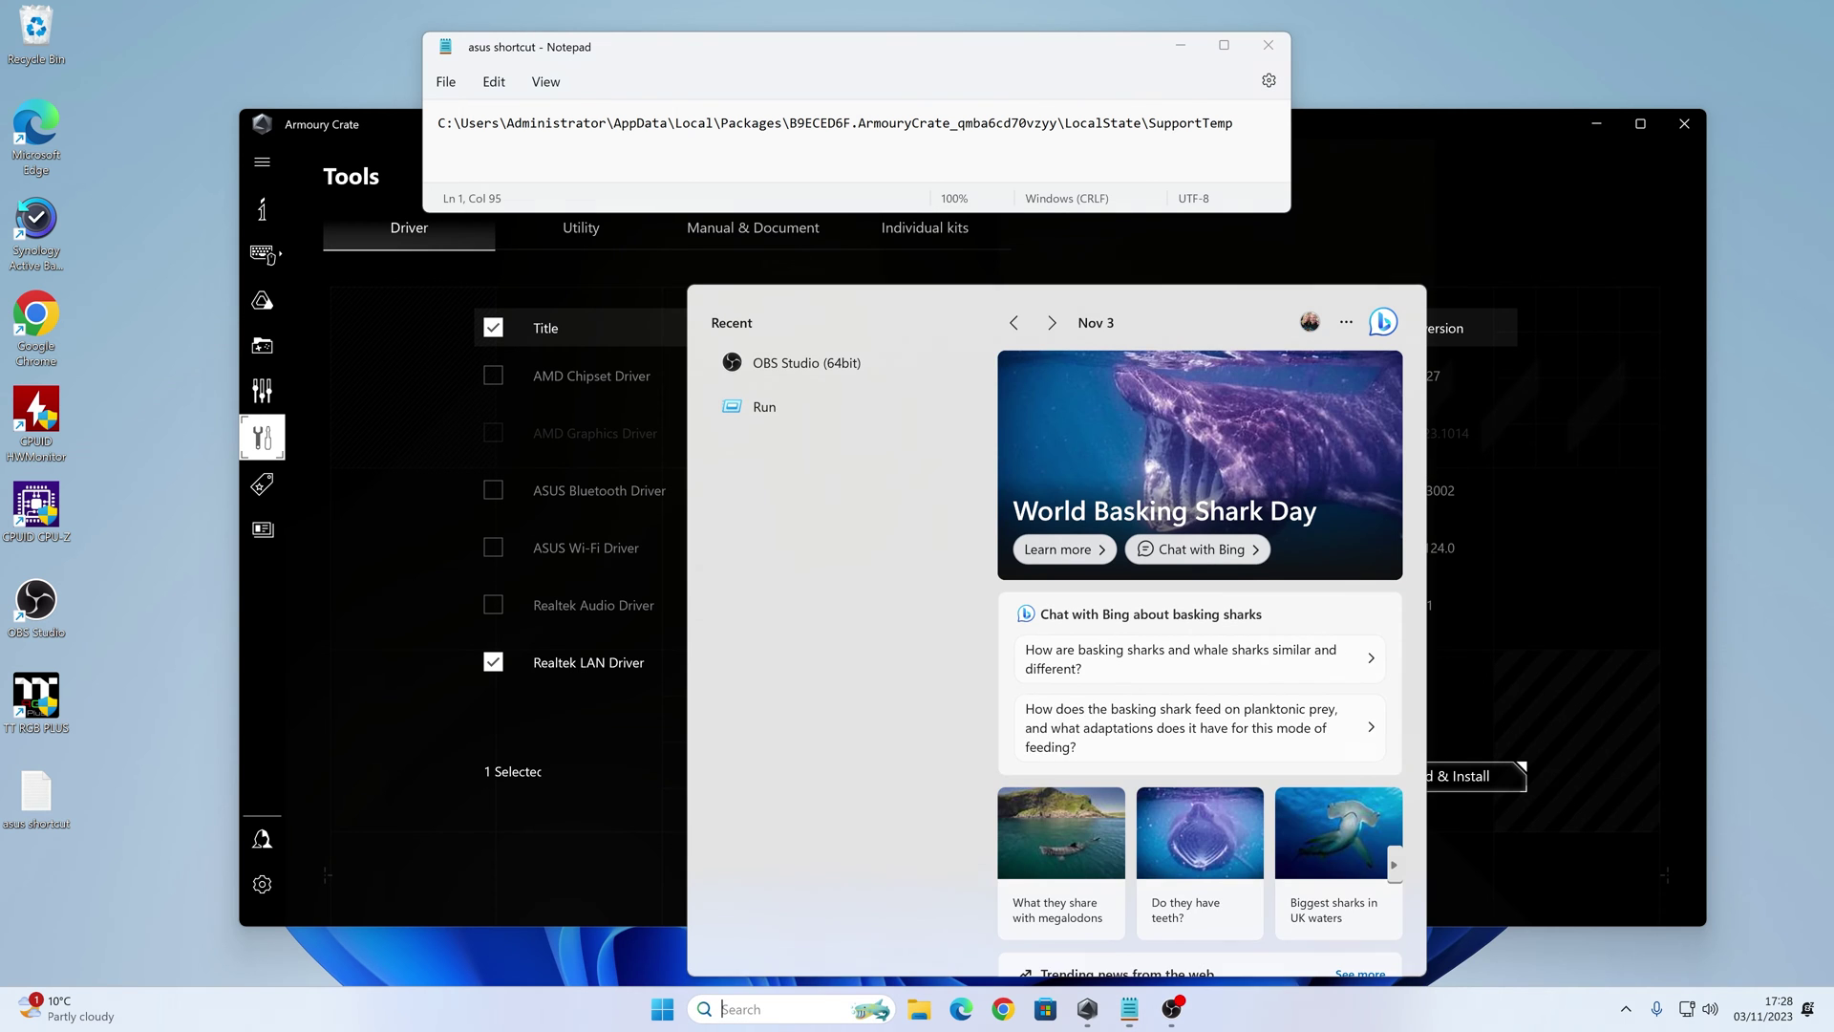
{"action": "type", "text": "run"}
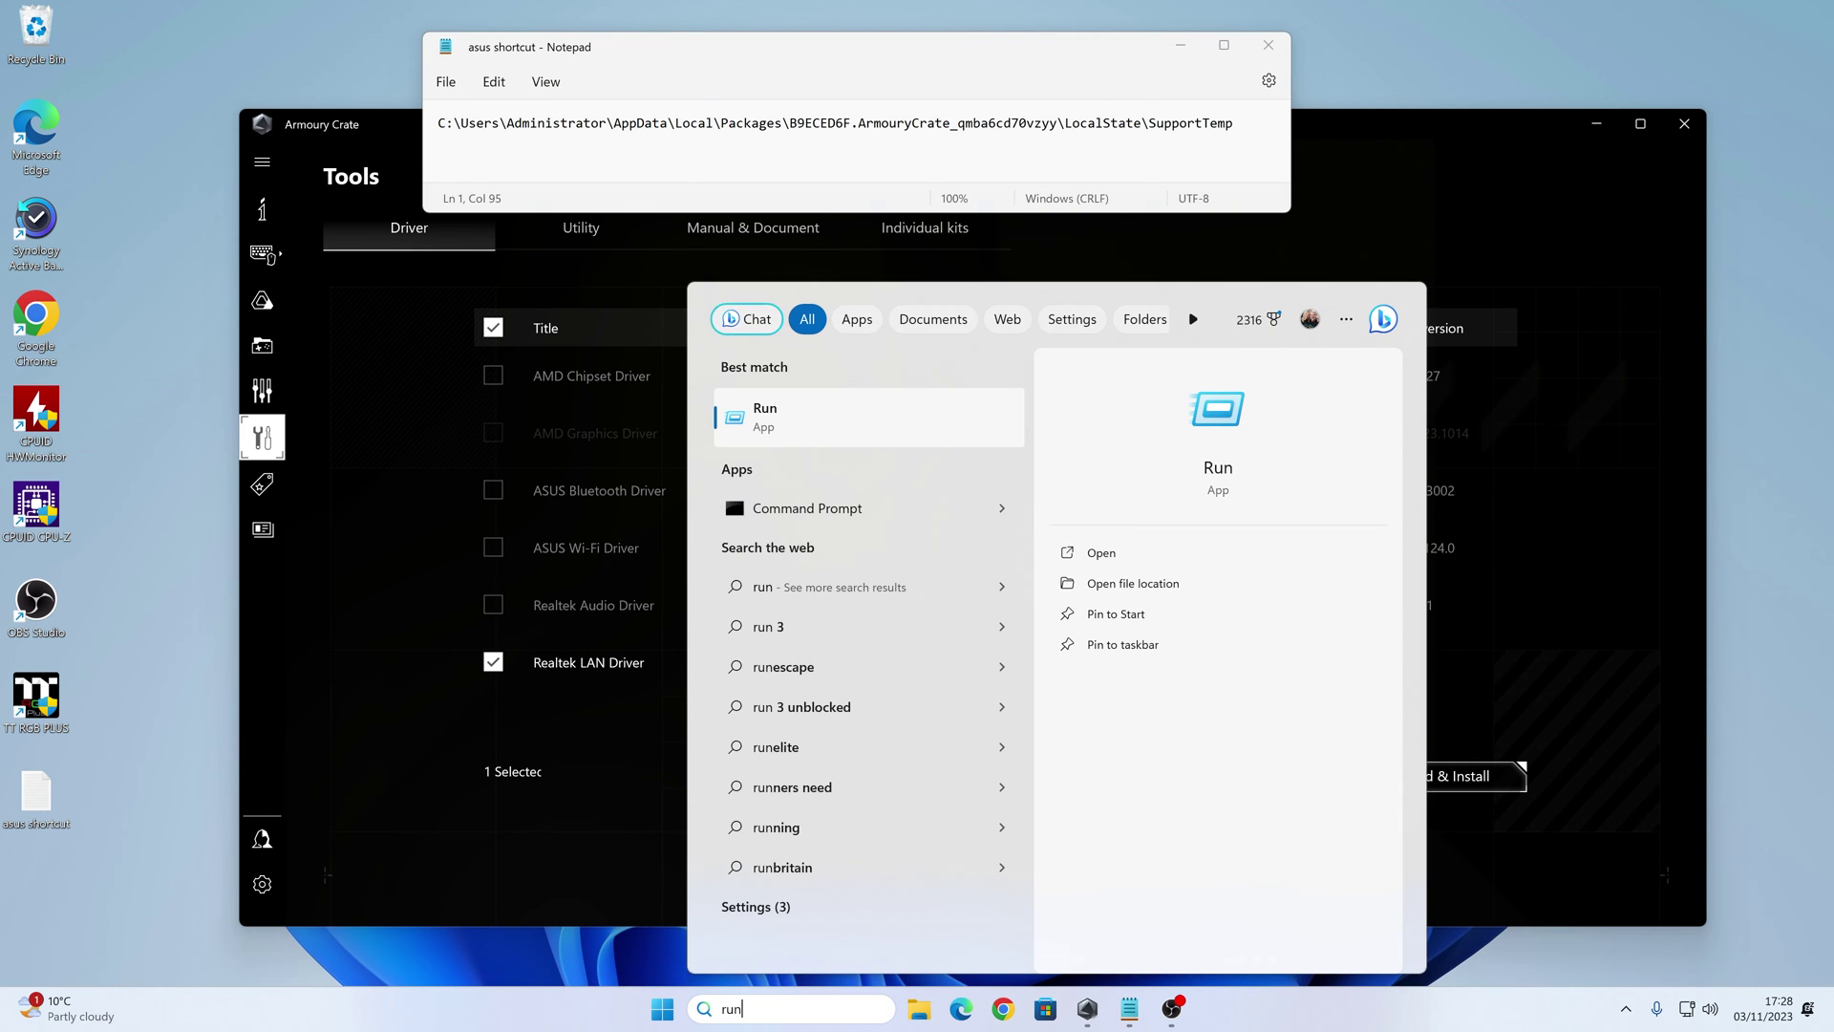
{"action": "left_click", "coordinate": [1221, 460]}
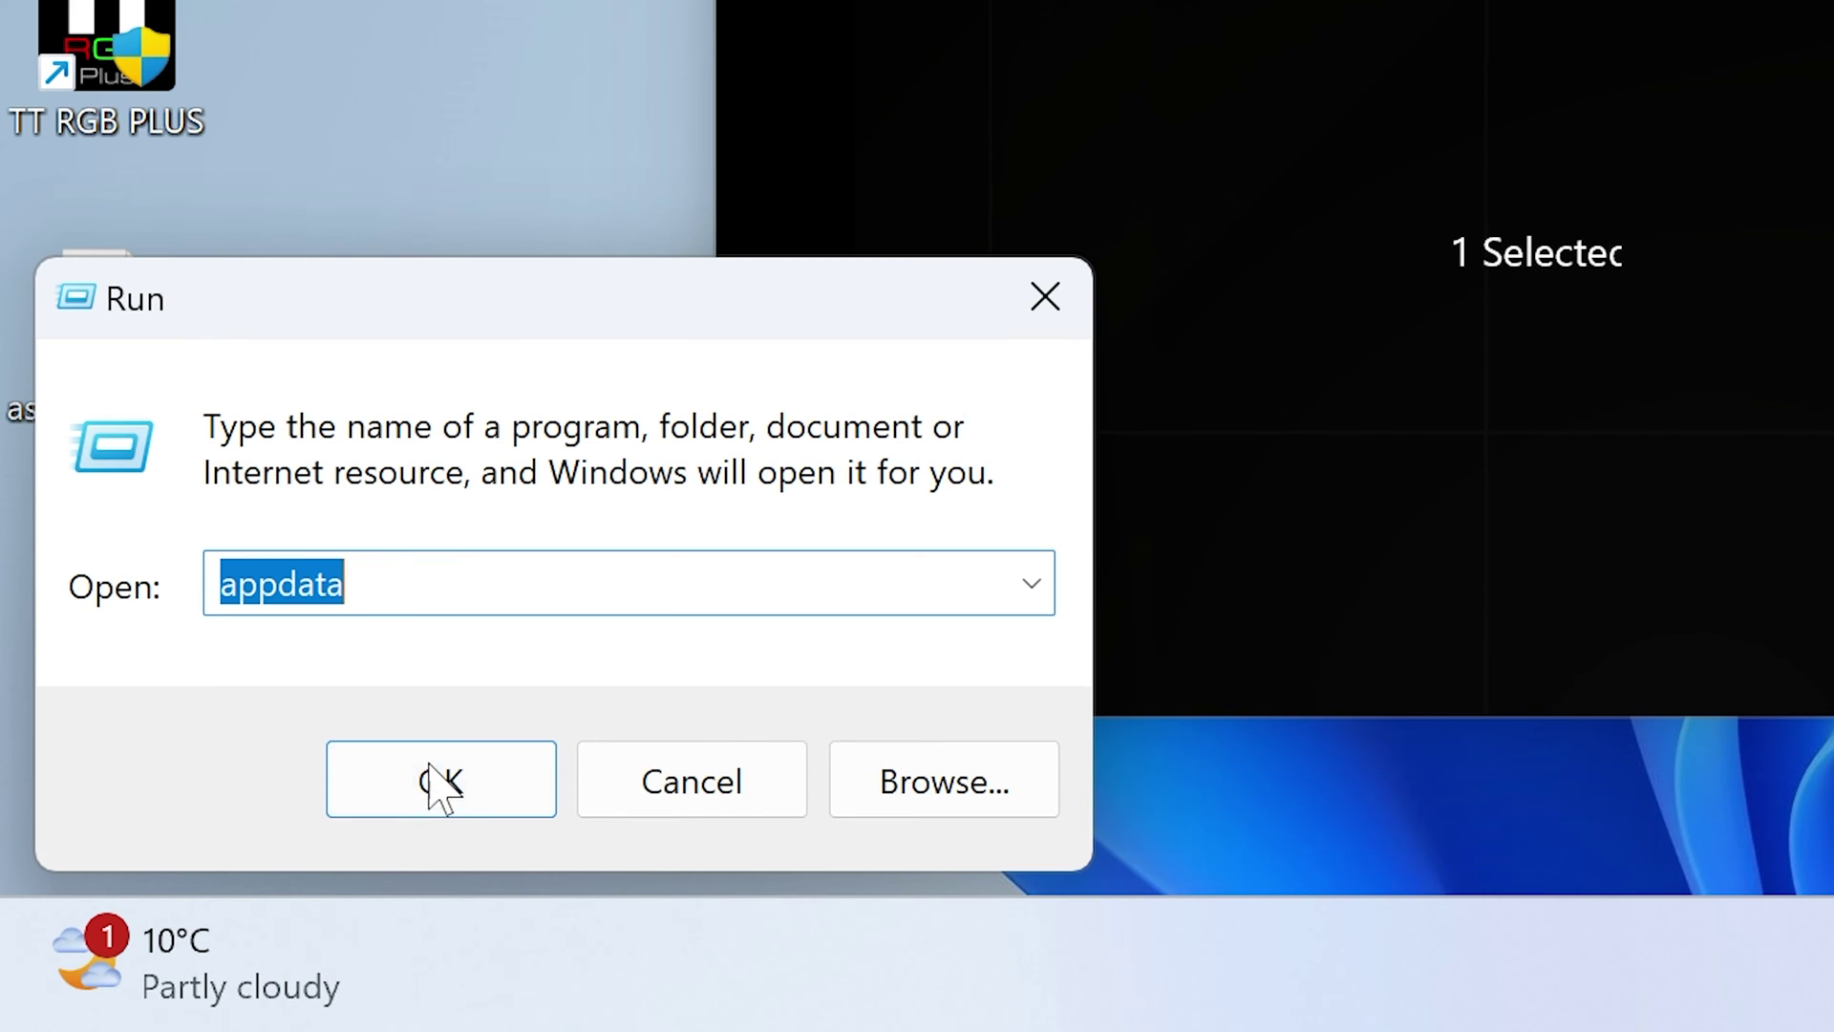
{"action": "left_click", "coordinate": [449, 801]}
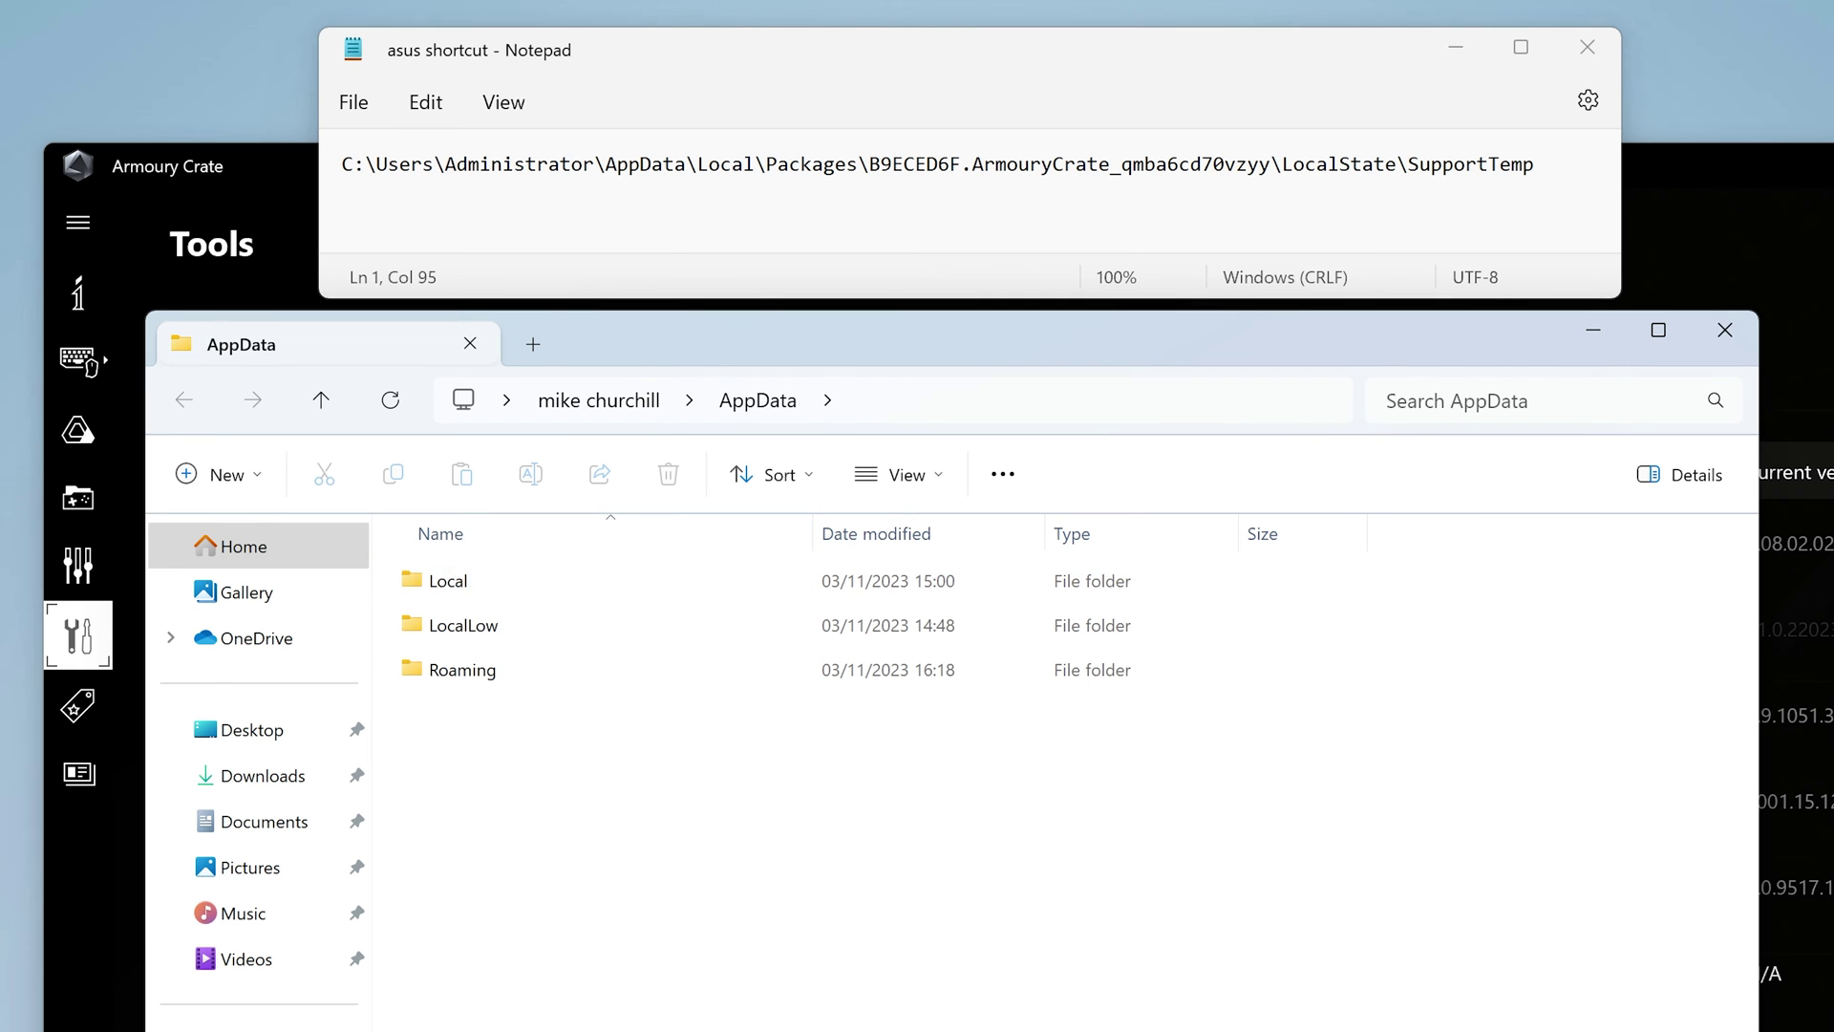
Browse AppData to Local > Packages > the ArmouryCrate package > LocalState.
{"action": "double_click", "coordinate": [458, 580]}
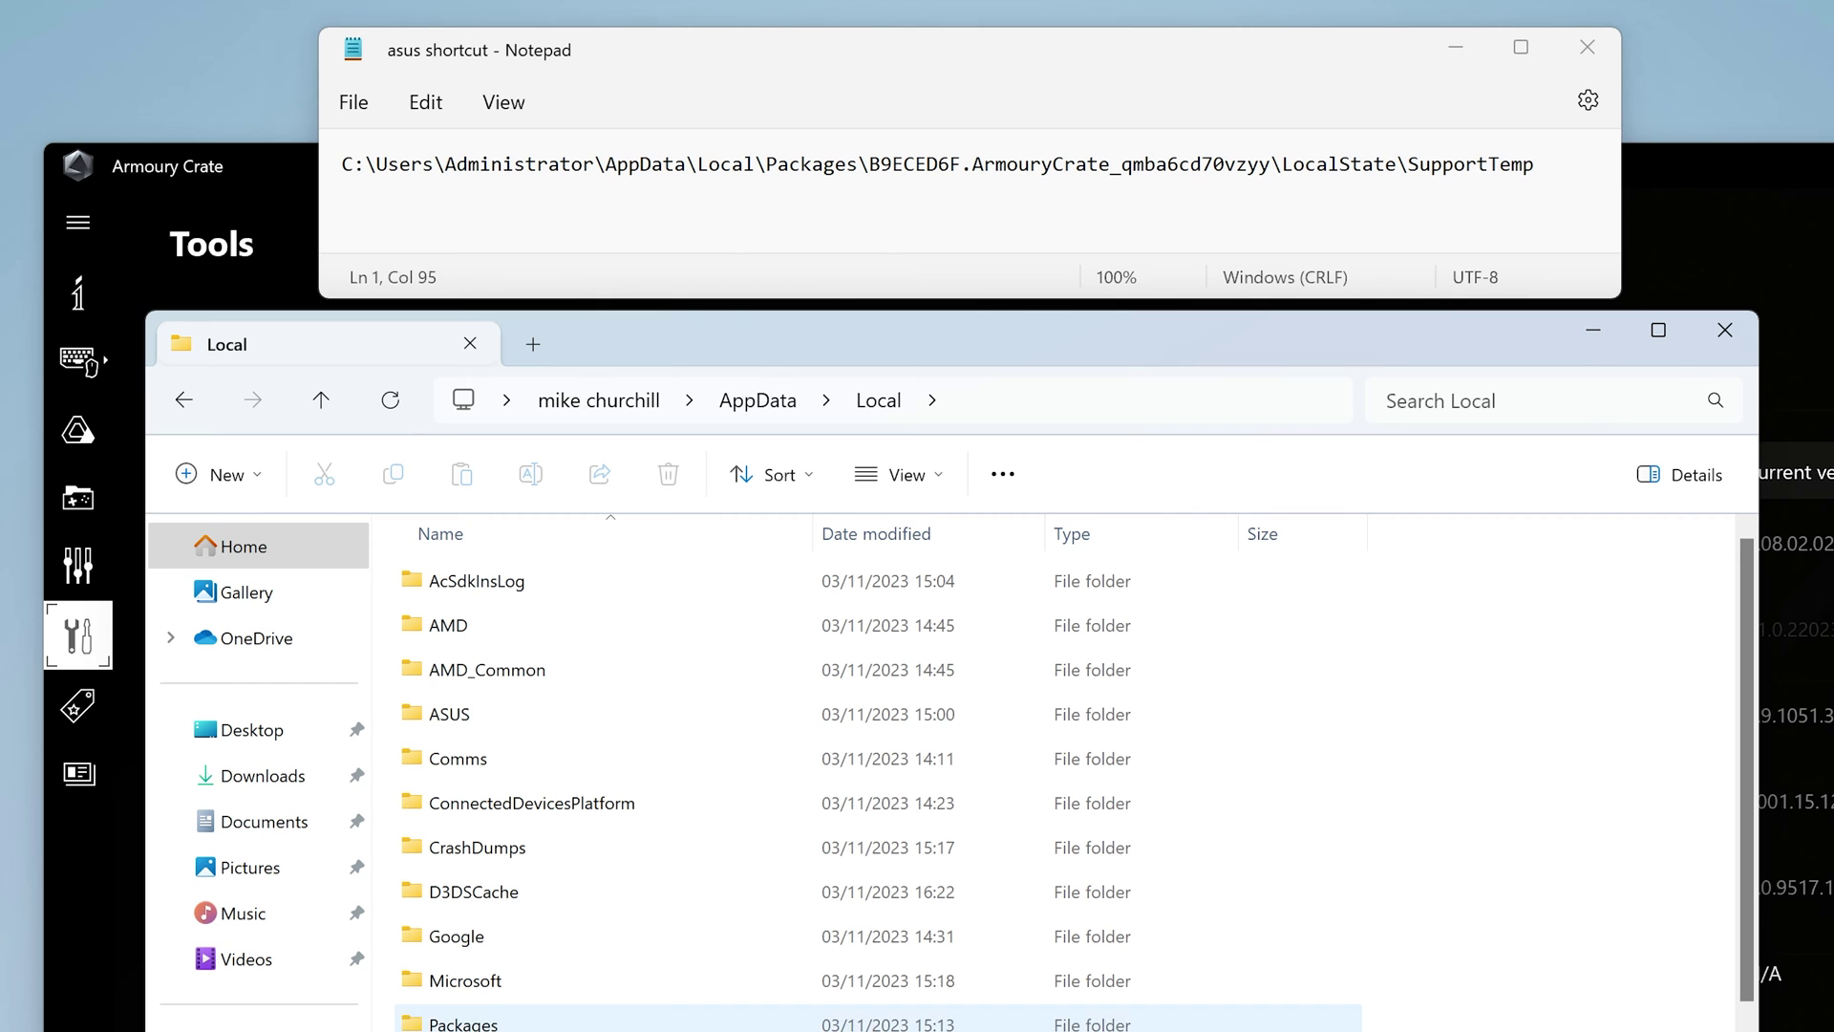
{"action": "double_click", "coordinate": [463, 1024]}
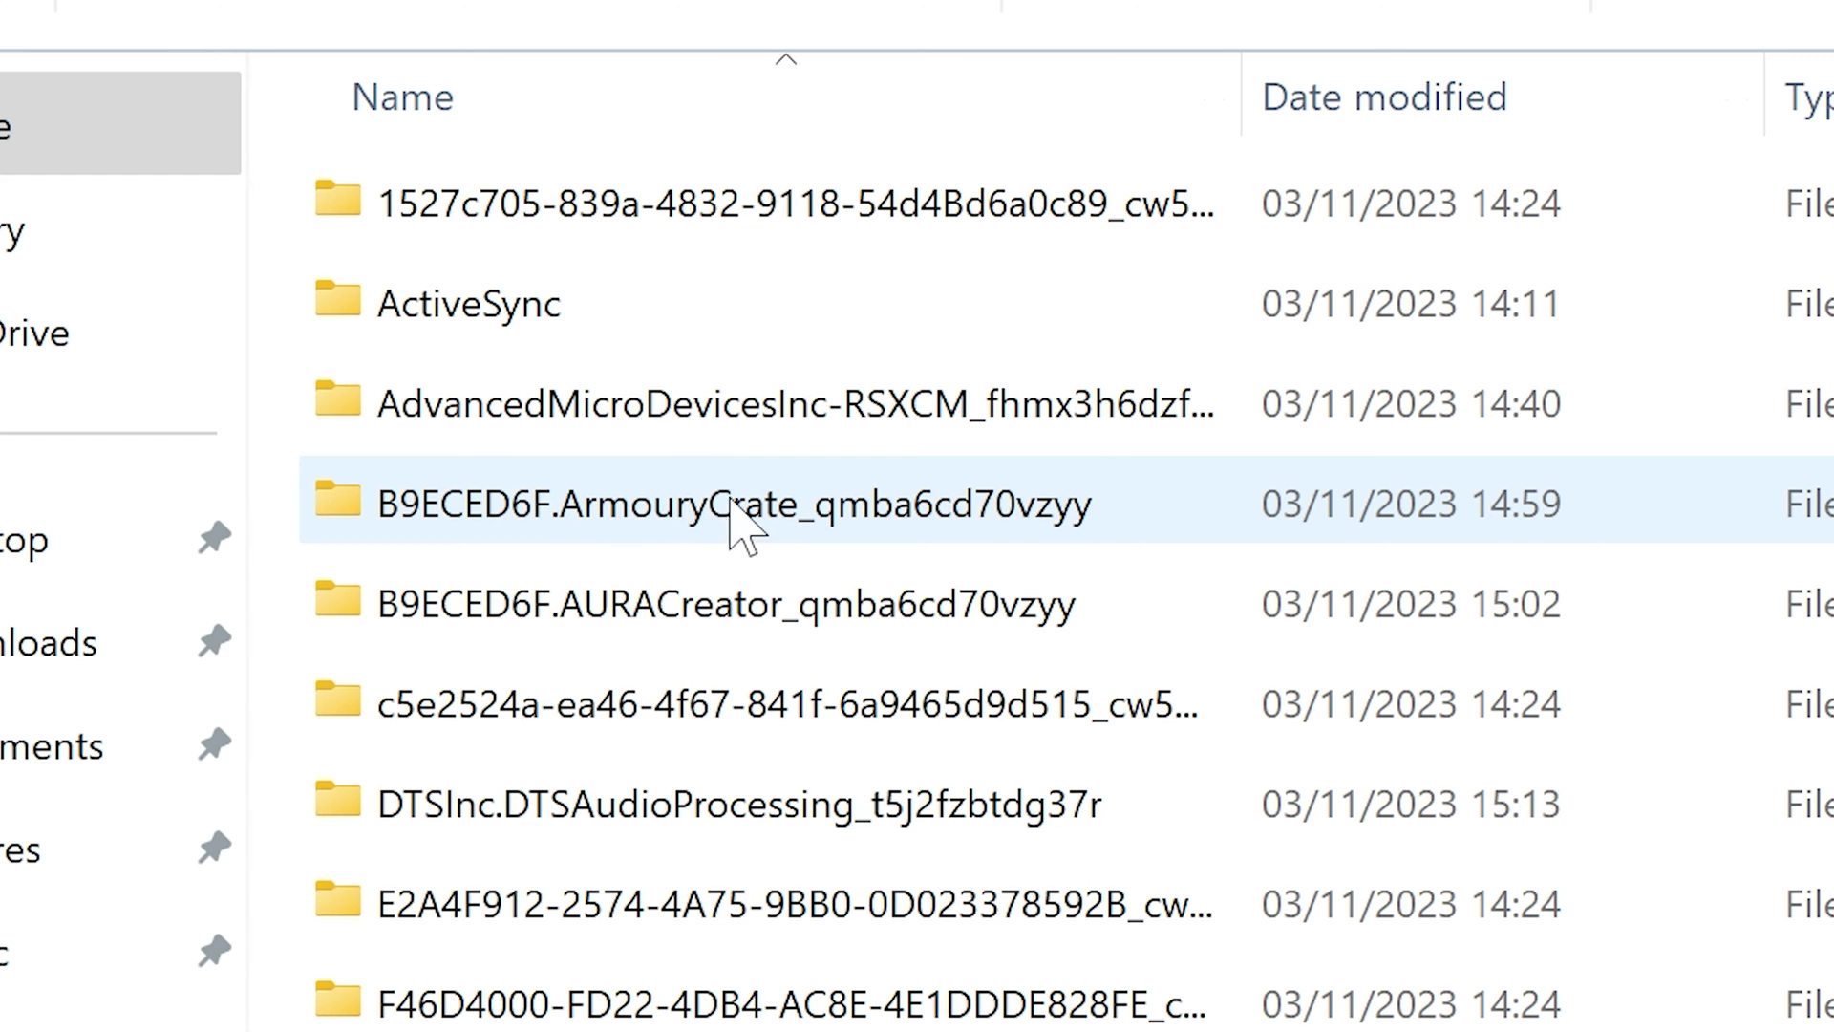
{"action": "left_click", "coordinate": [687, 496]}
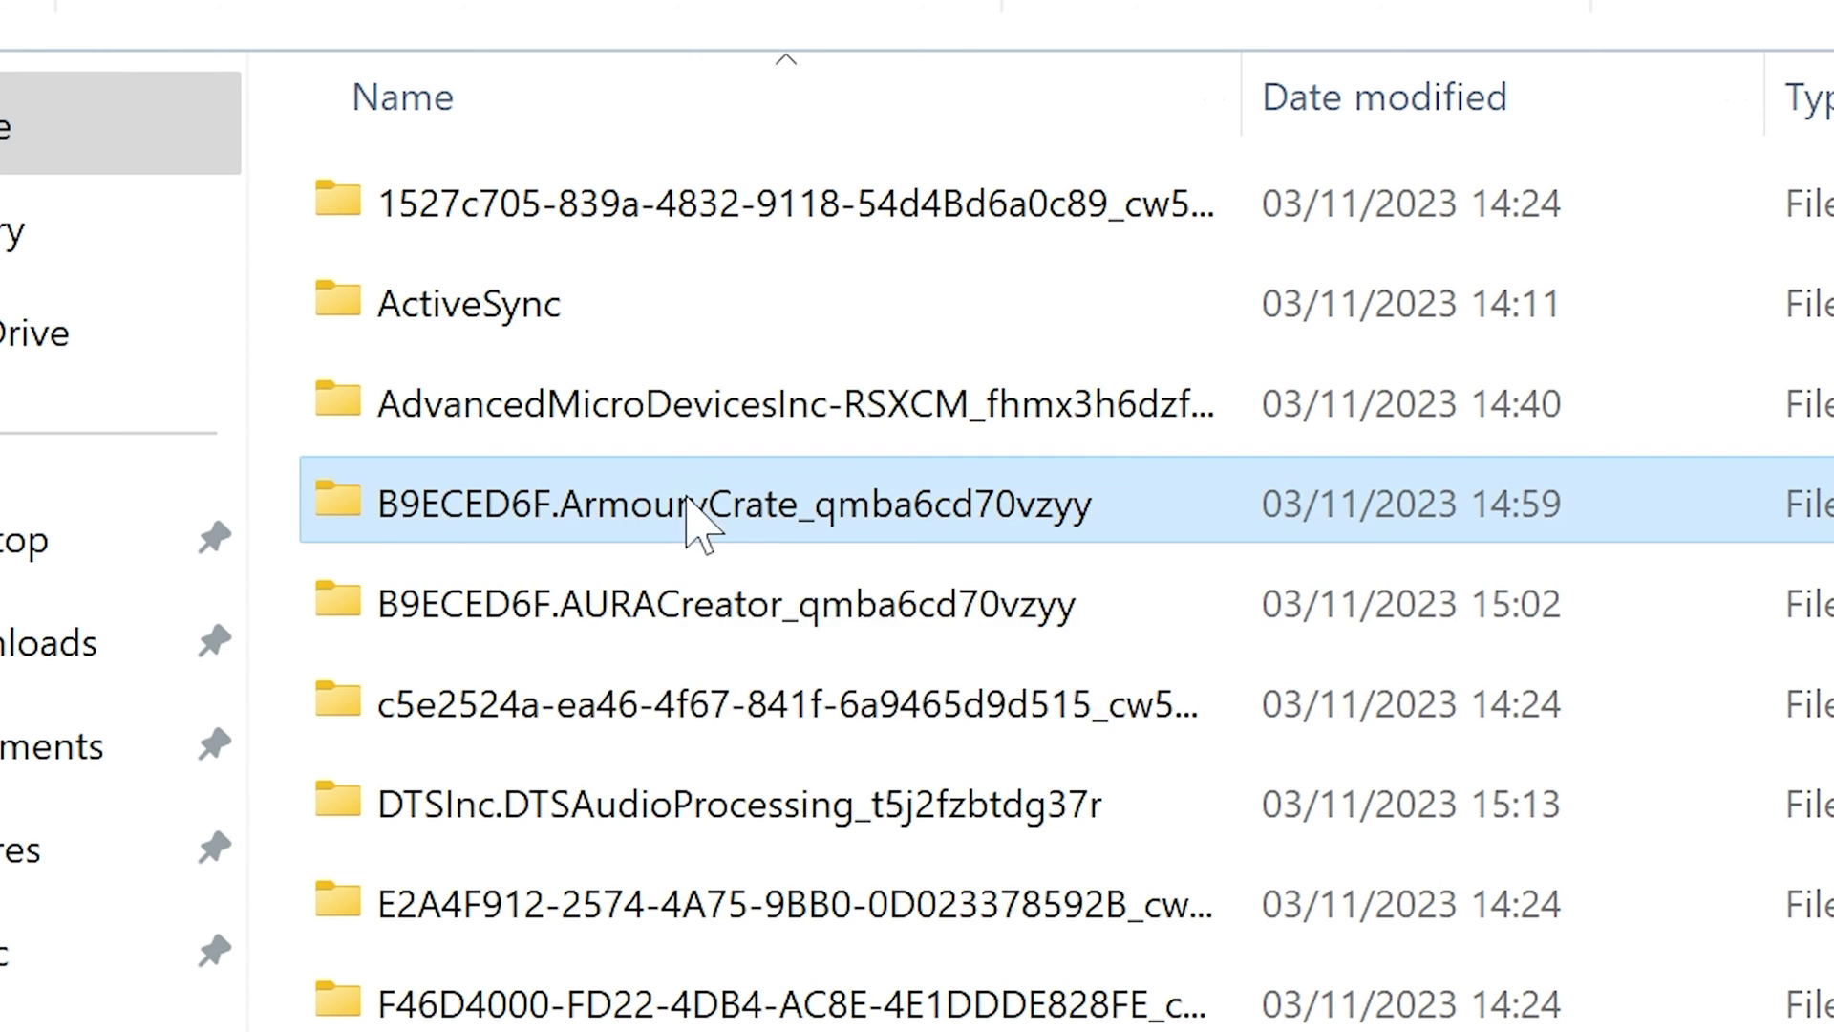
{"action": "double_click", "coordinate": [693, 521]}
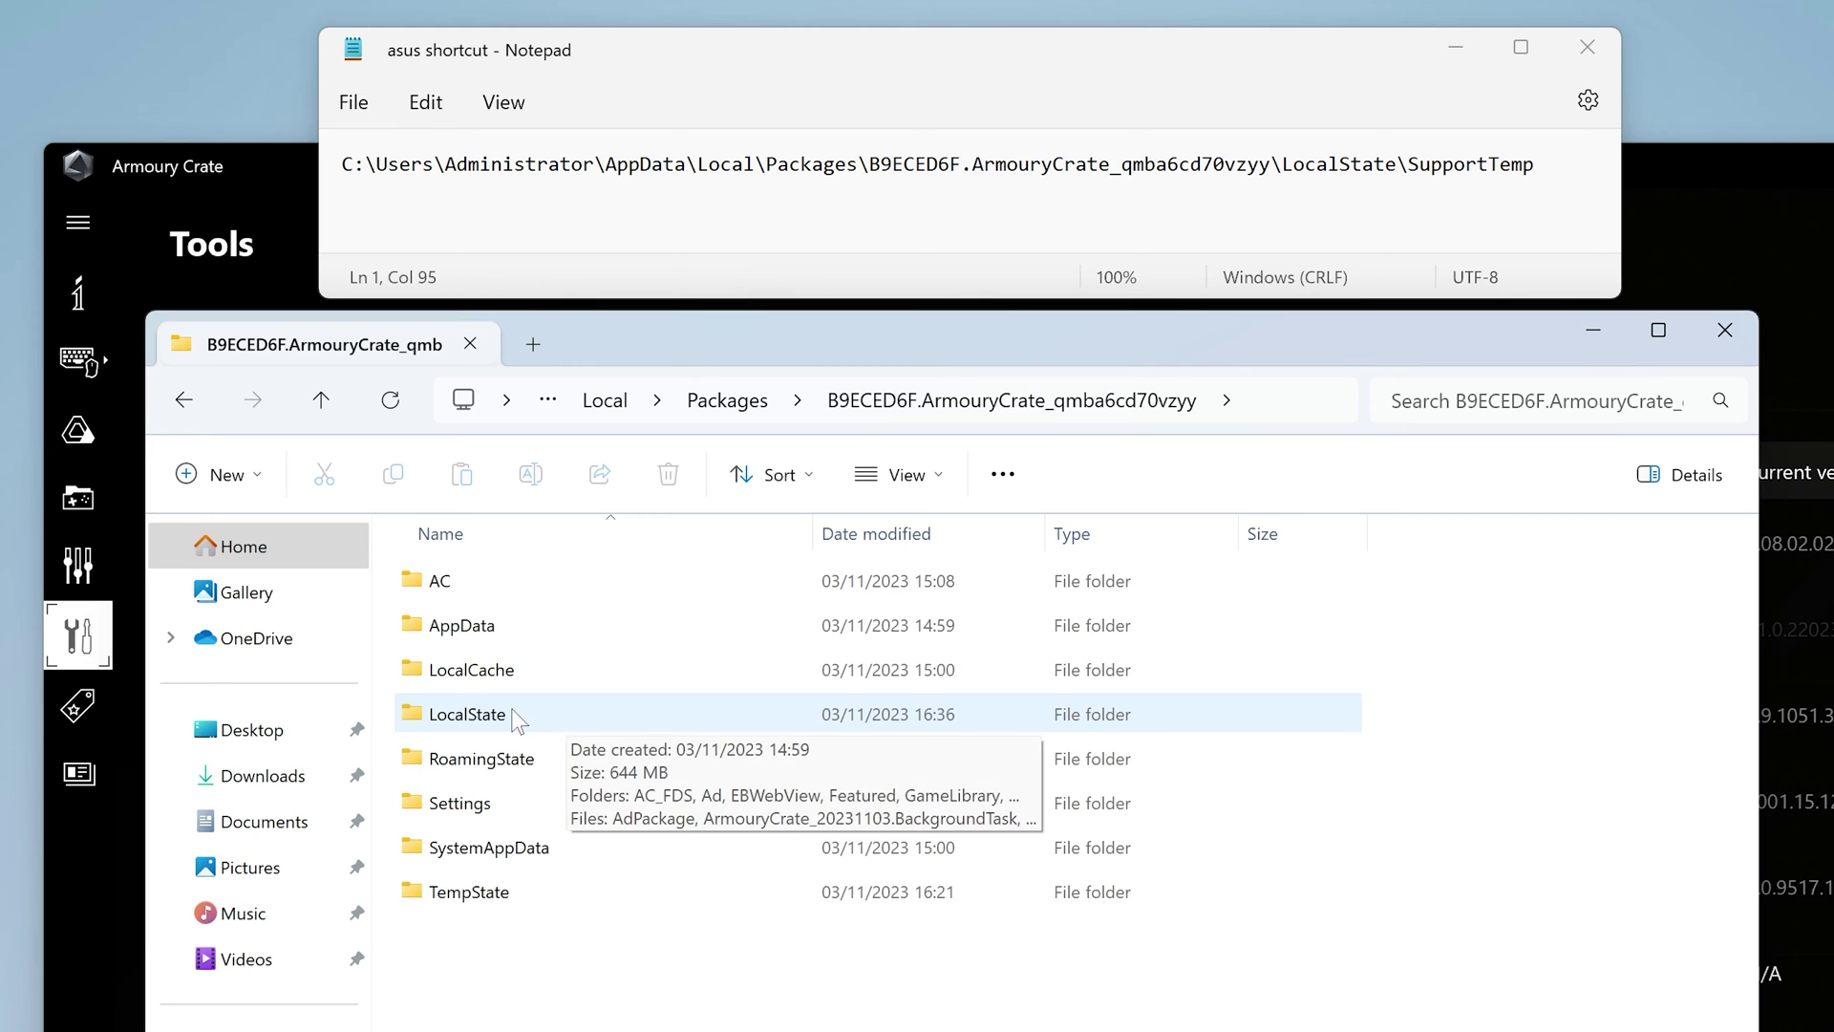
{"action": "double_click", "coordinate": [470, 718]}
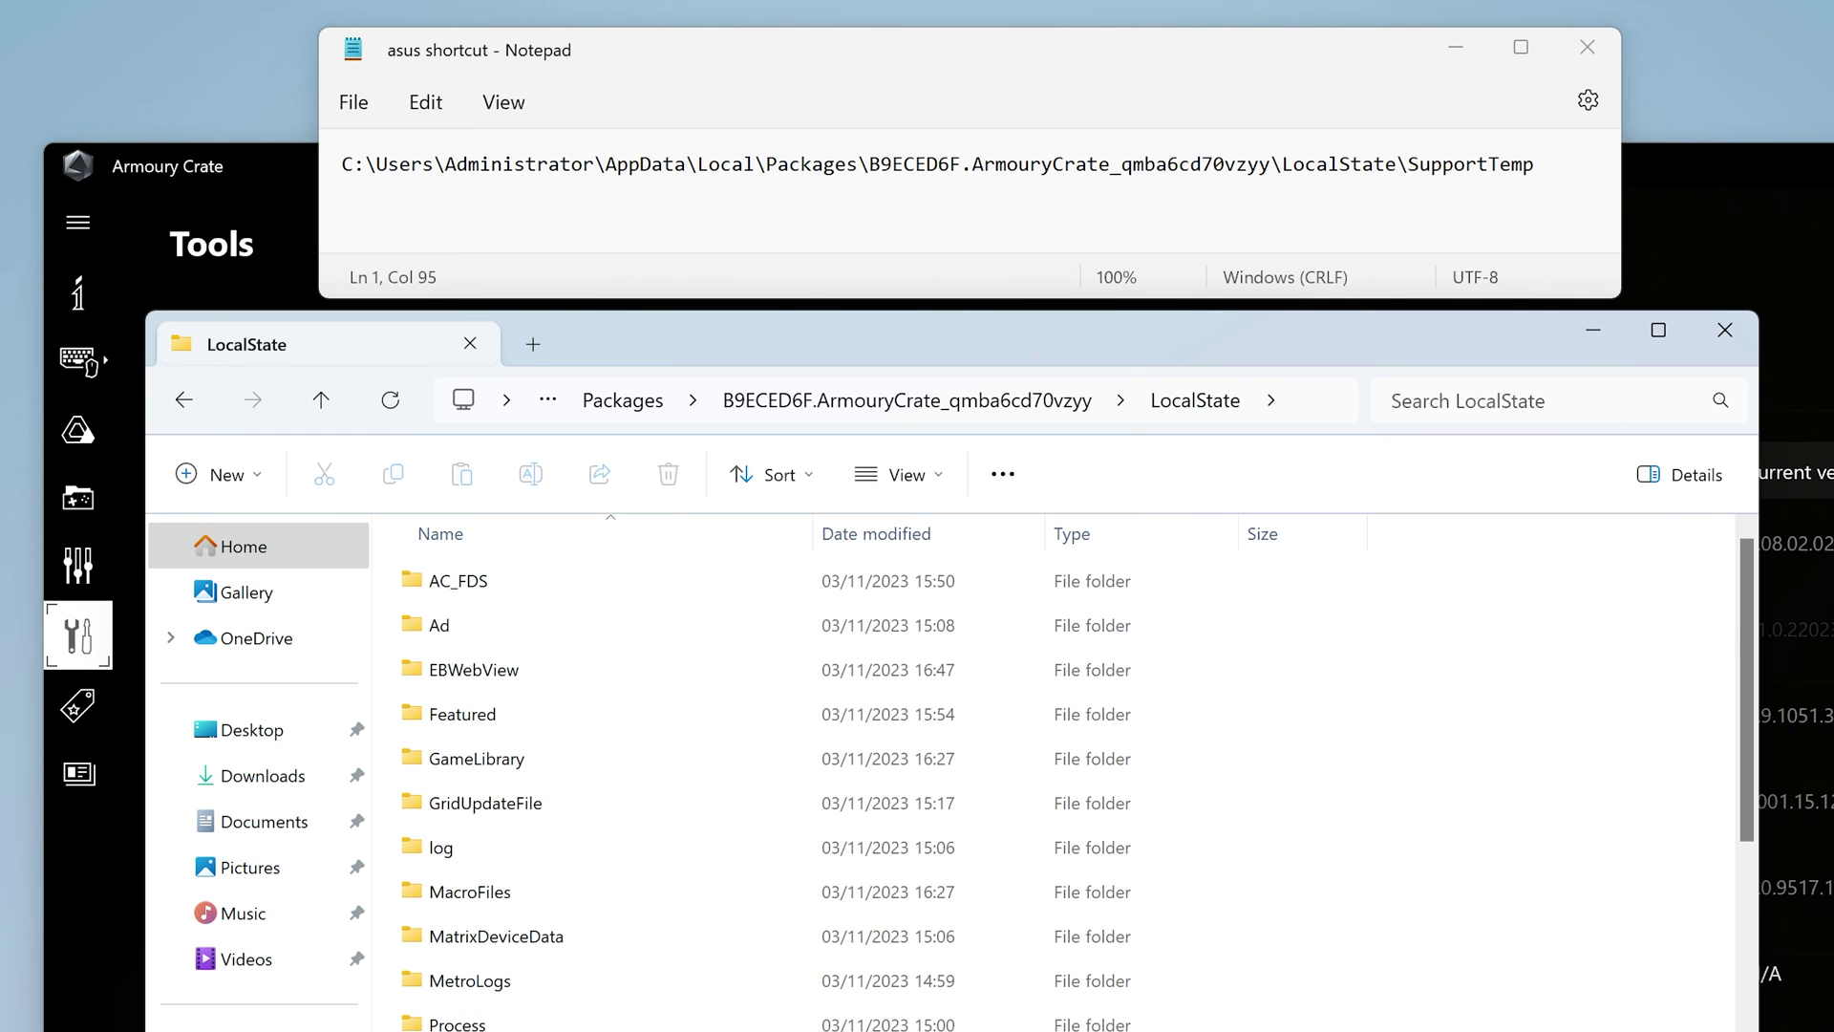
Open SupportTemp, move its window up-left, and bring Armoury Crate's driver list forward.
{"action": "scroll", "coordinate": [745, 917], "scroll_direction": "down", "scroll_amount": 2}
{"action": "double_click", "coordinate": [466, 899]}
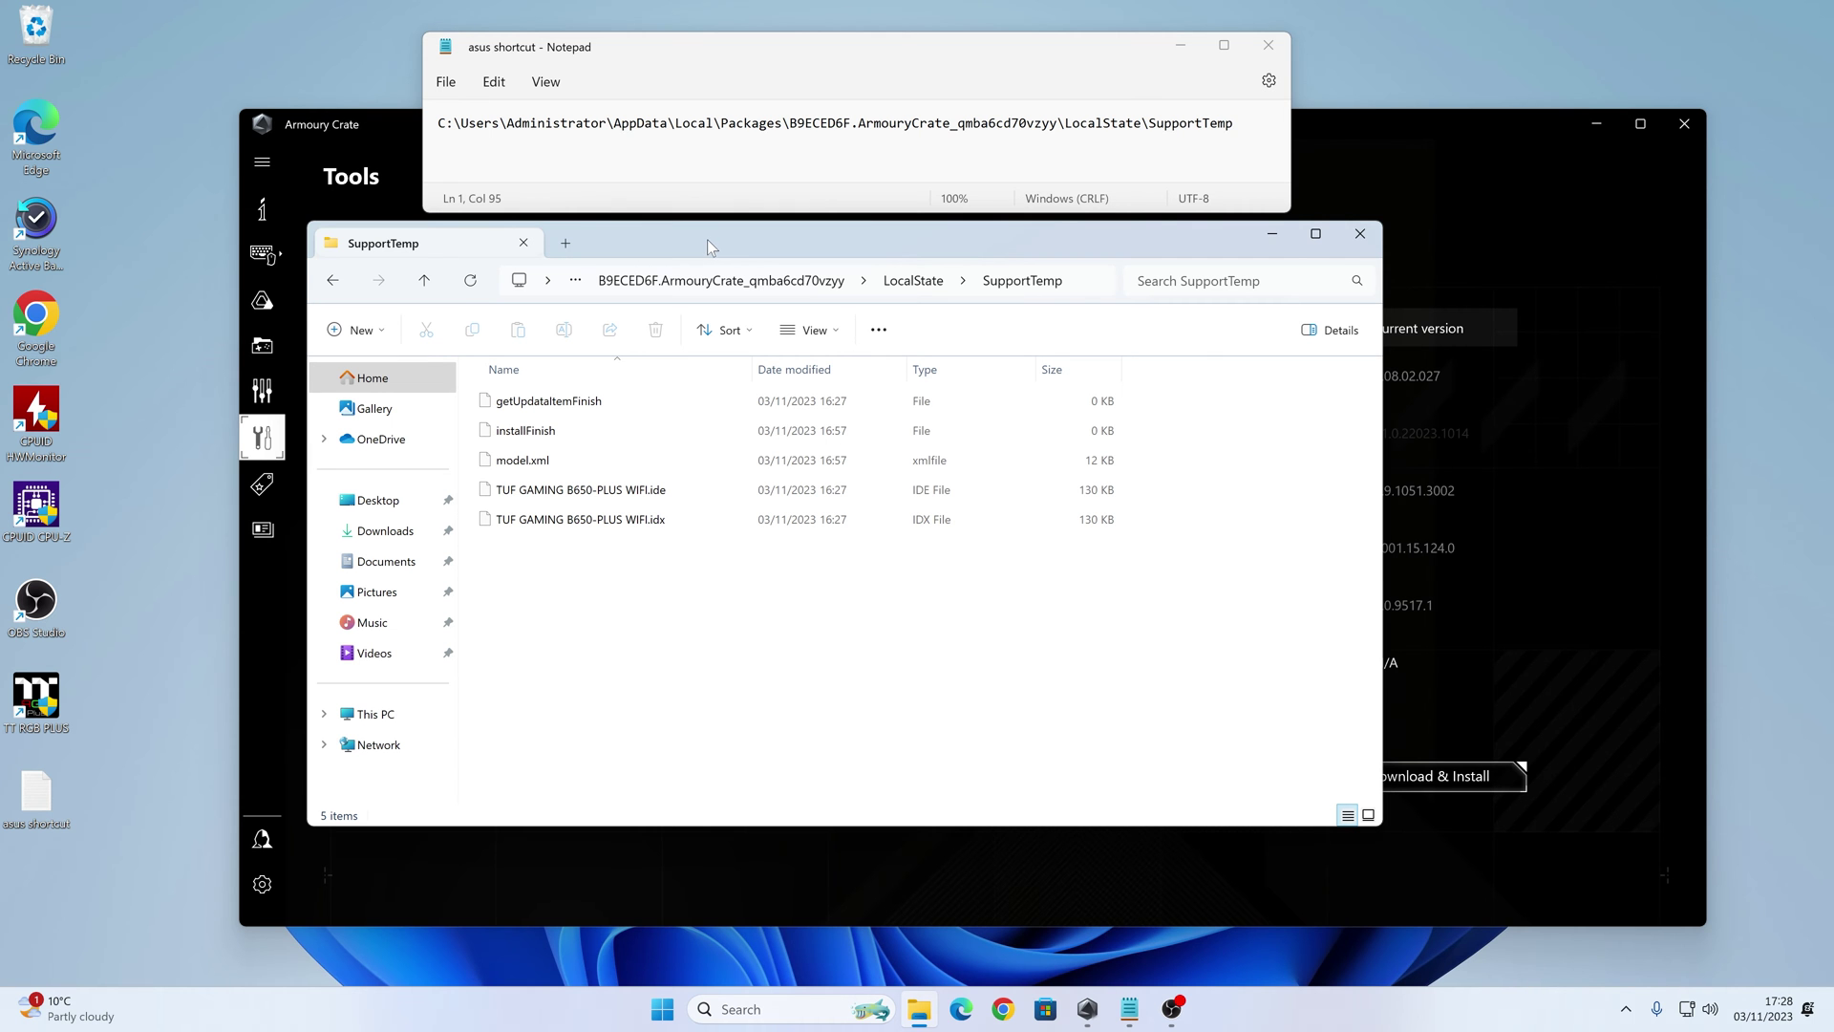
{"action": "left_click_drag", "start_coordinate": [707, 239], "coordinate": [469, 192]}
{"action": "left_click", "coordinate": [1363, 188]}
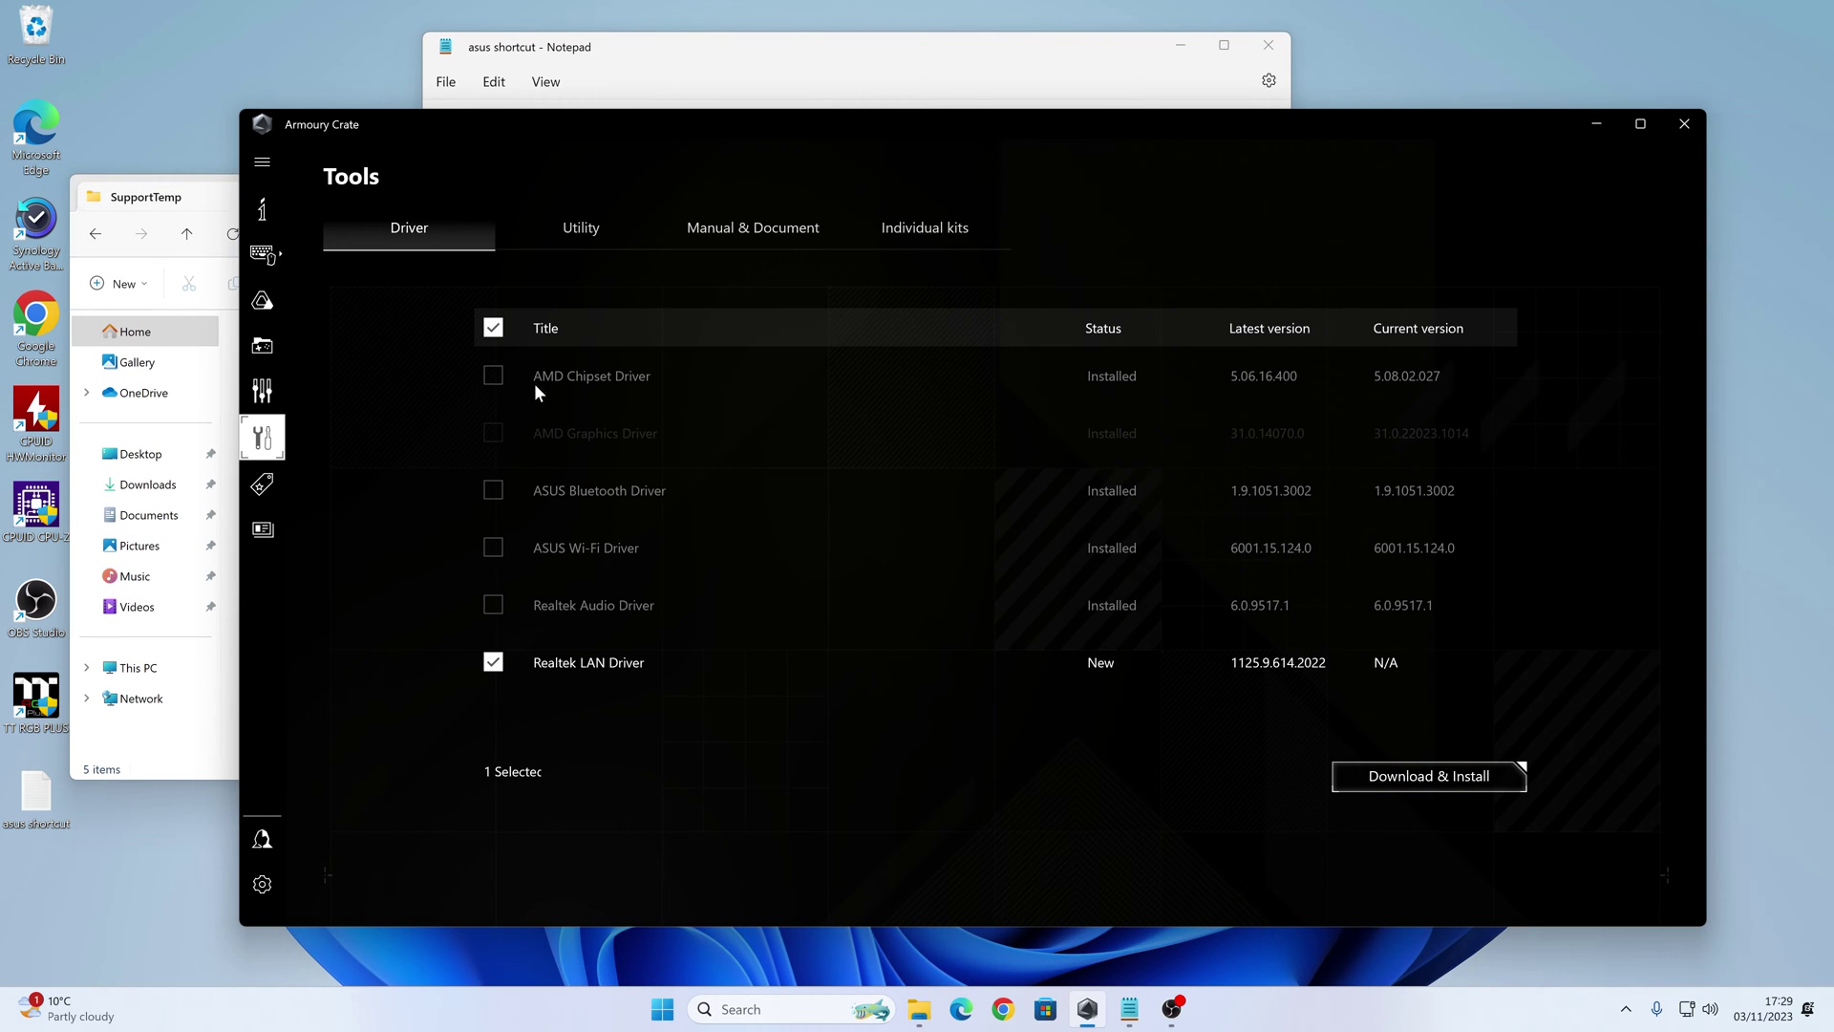
Start the Realtek LAN Driver download and install, then return to the SupportTemp window.
{"action": "left_click", "coordinate": [1412, 777]}
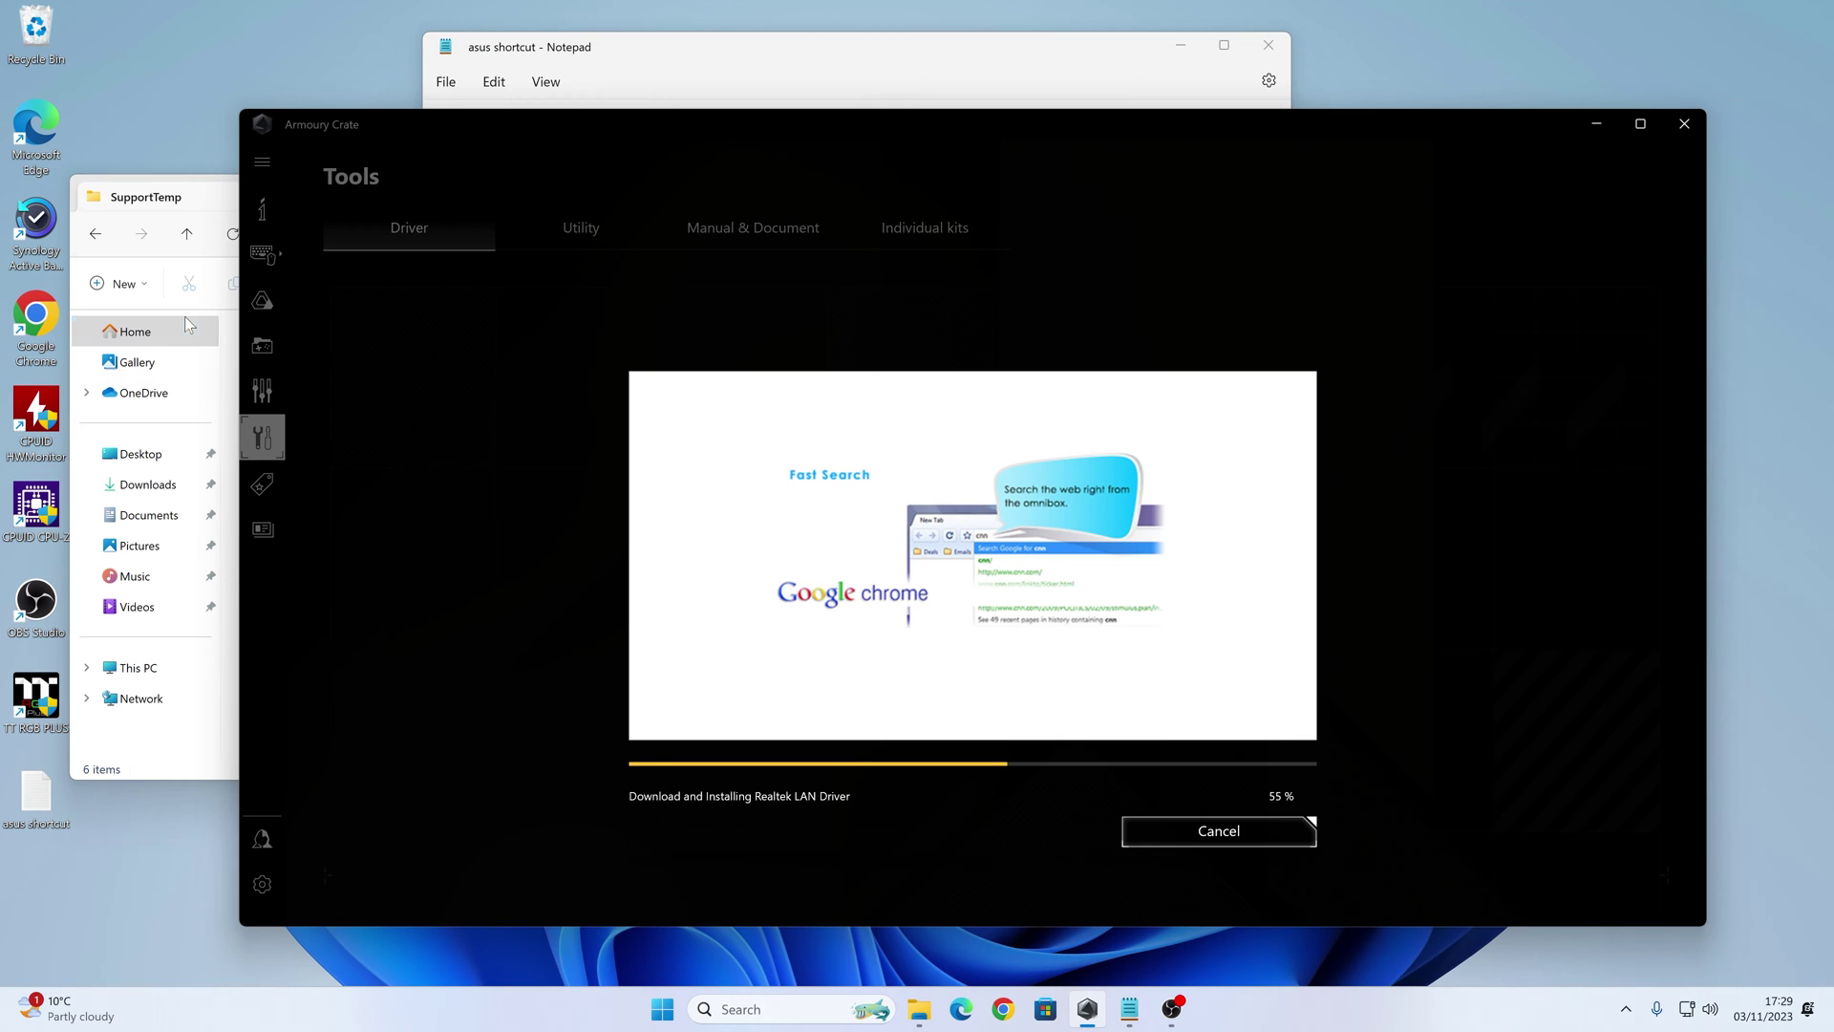
{"action": "left_click", "coordinate": [204, 201]}
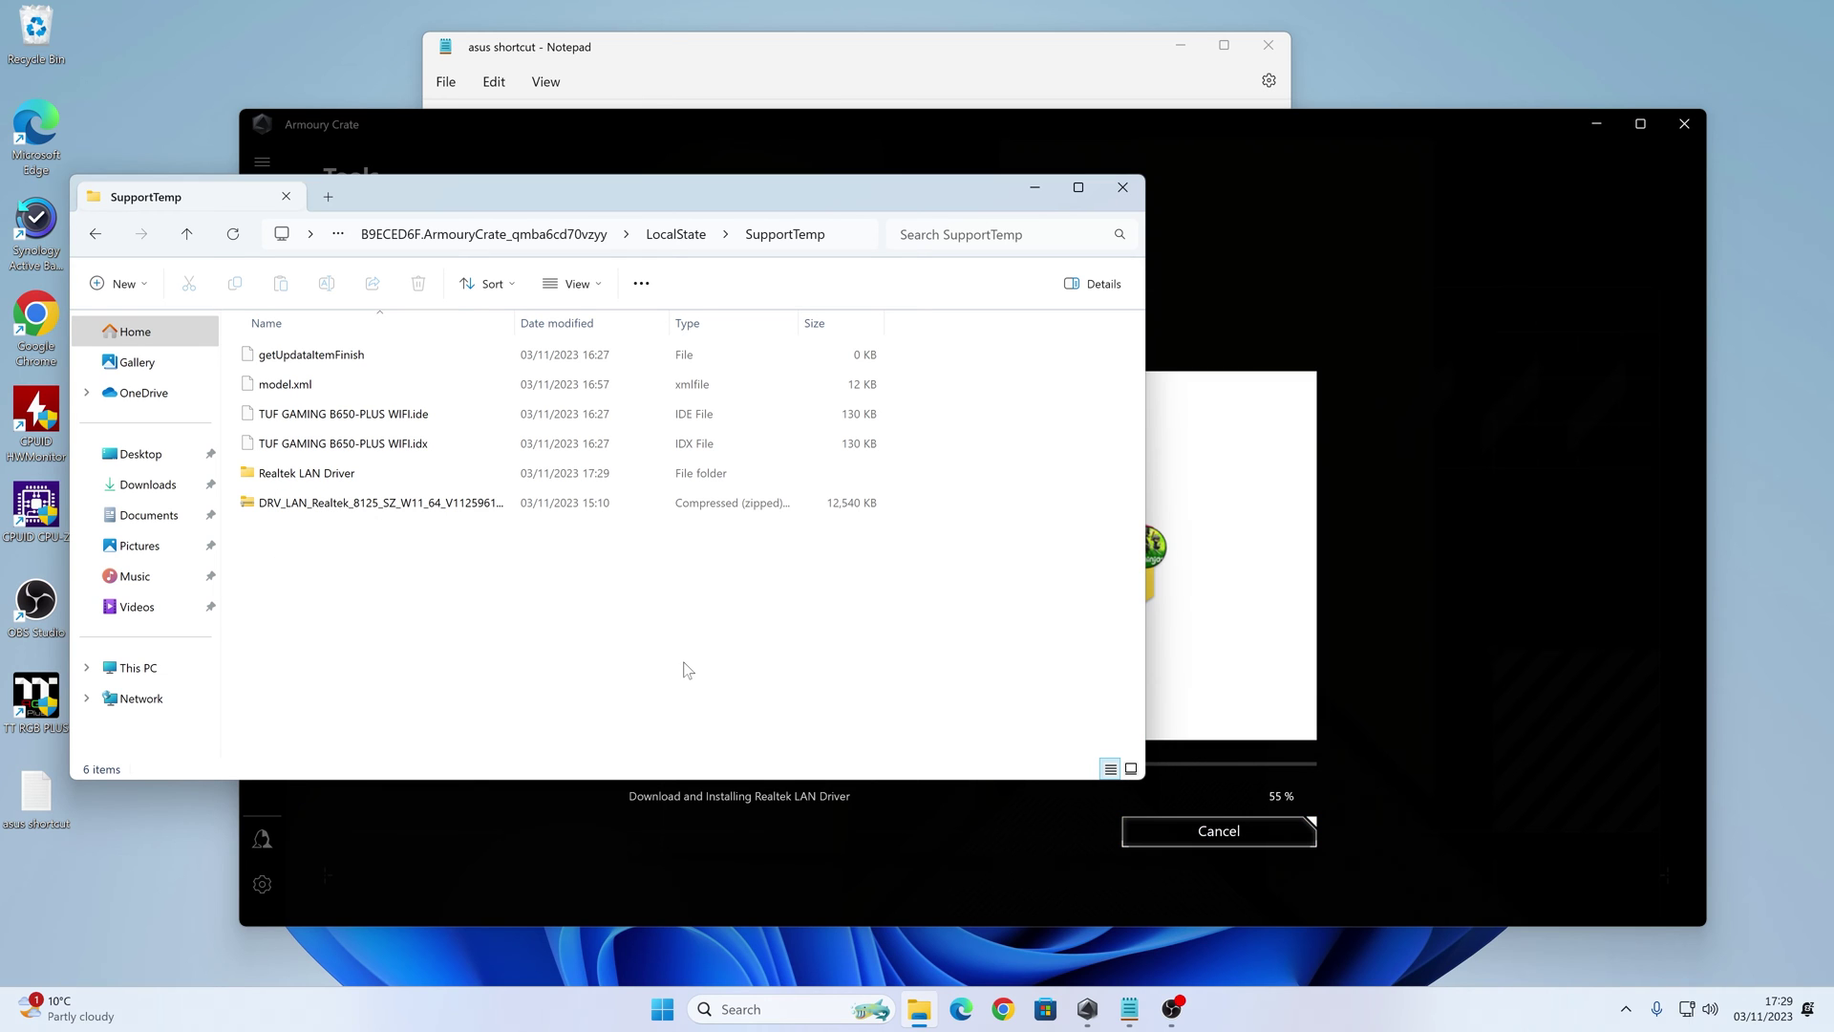
Copy the Realtek LAN Driver folder onto the desktop and close the SupportTemp window.
{"action": "right_click", "coordinate": [332, 478]}
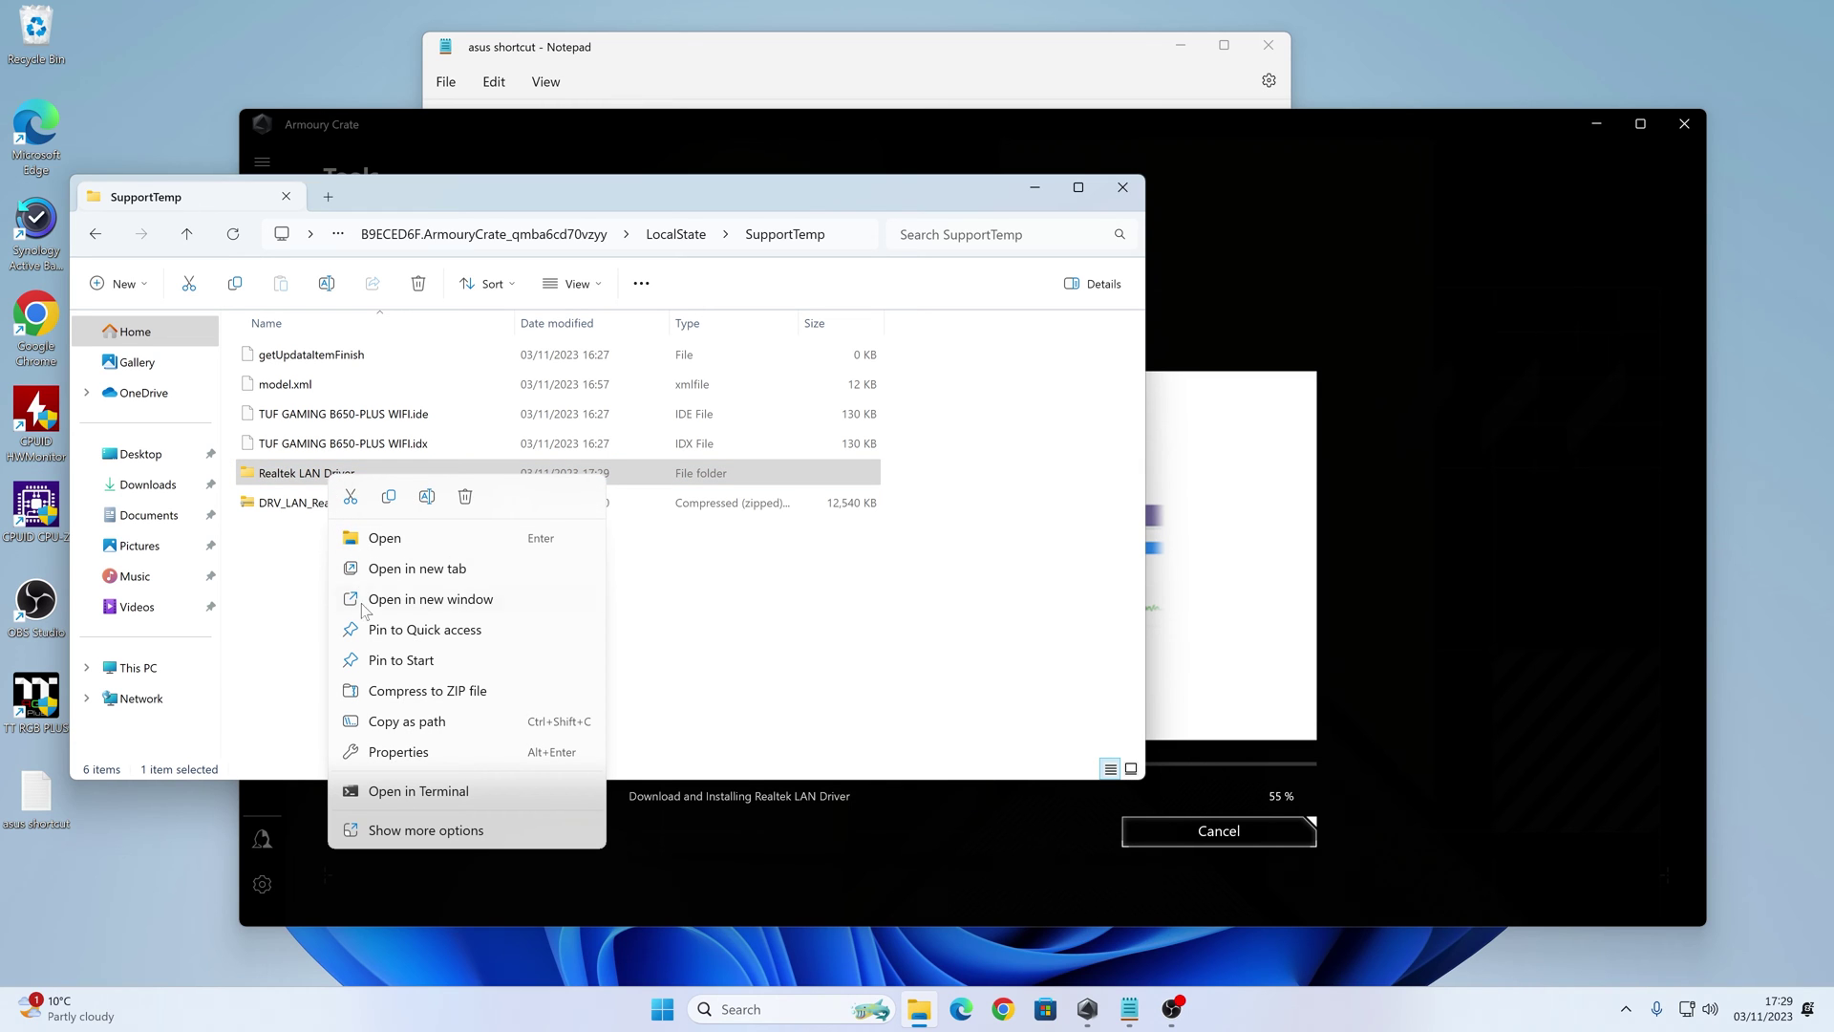
{"action": "left_click", "coordinate": [387, 496]}
{"action": "right_click", "coordinate": [173, 68]}
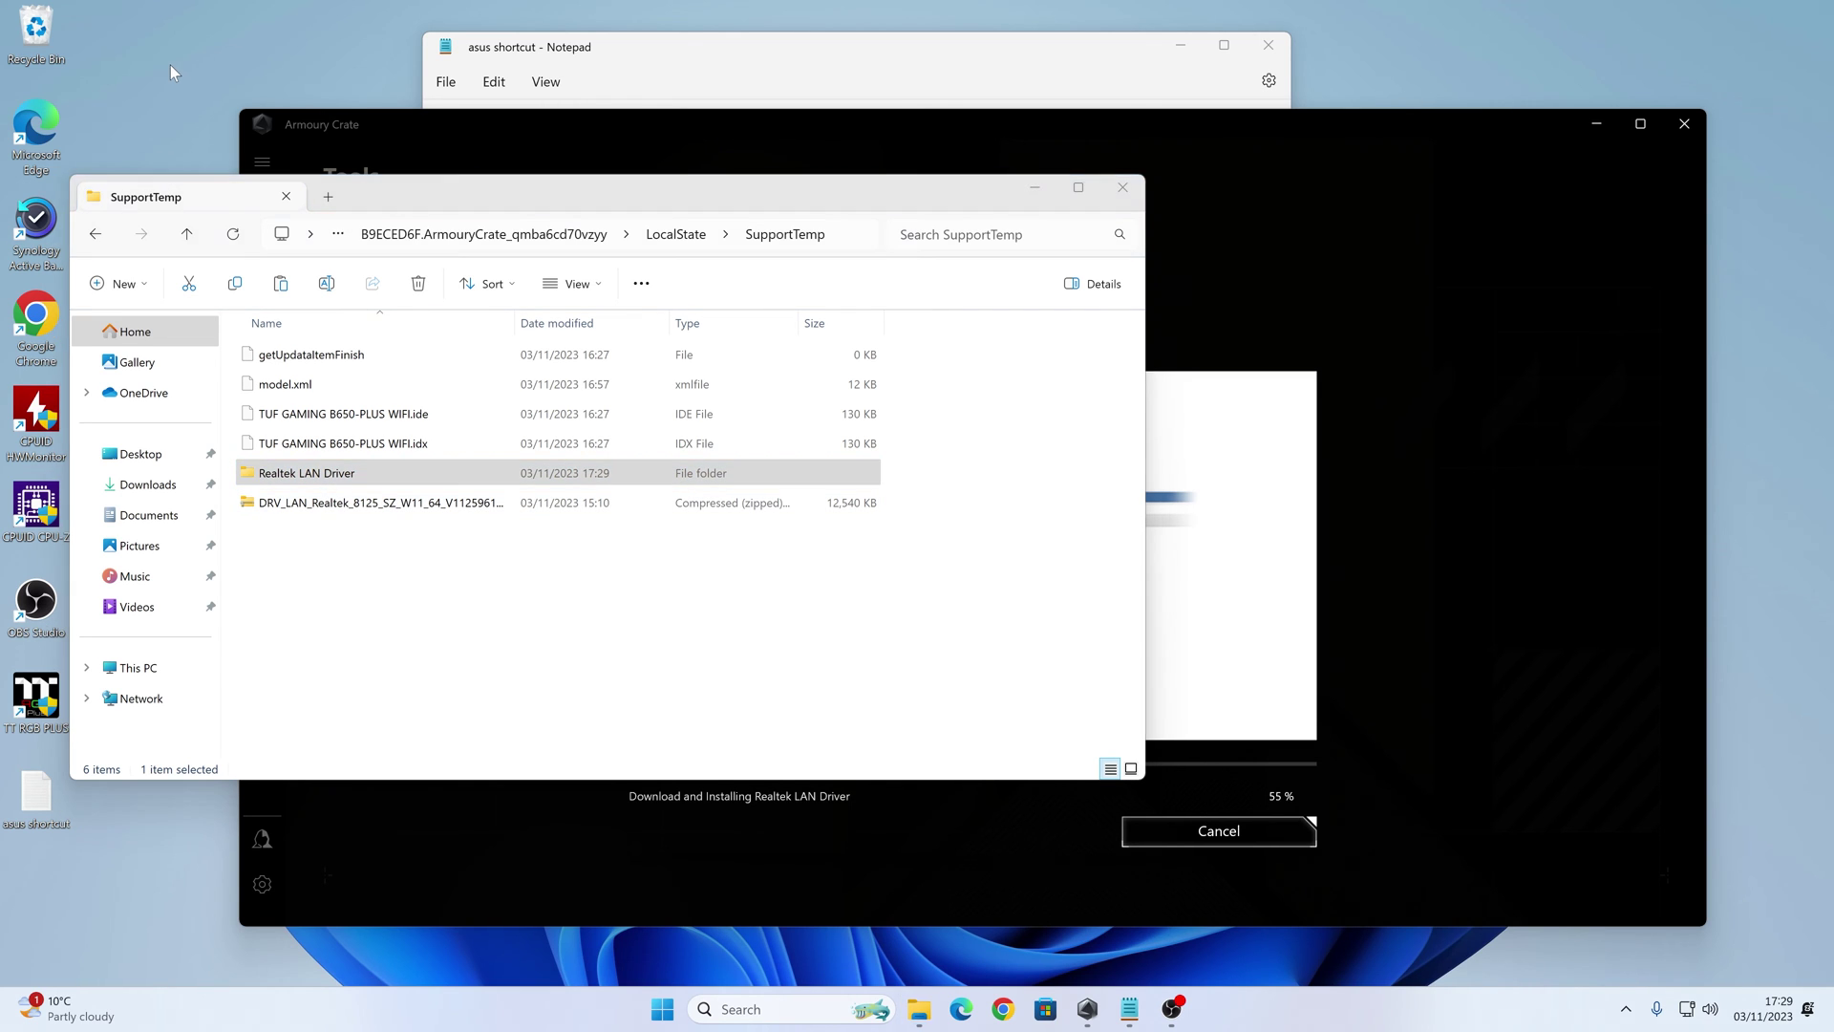
{"action": "left_click", "coordinate": [193, 88]}
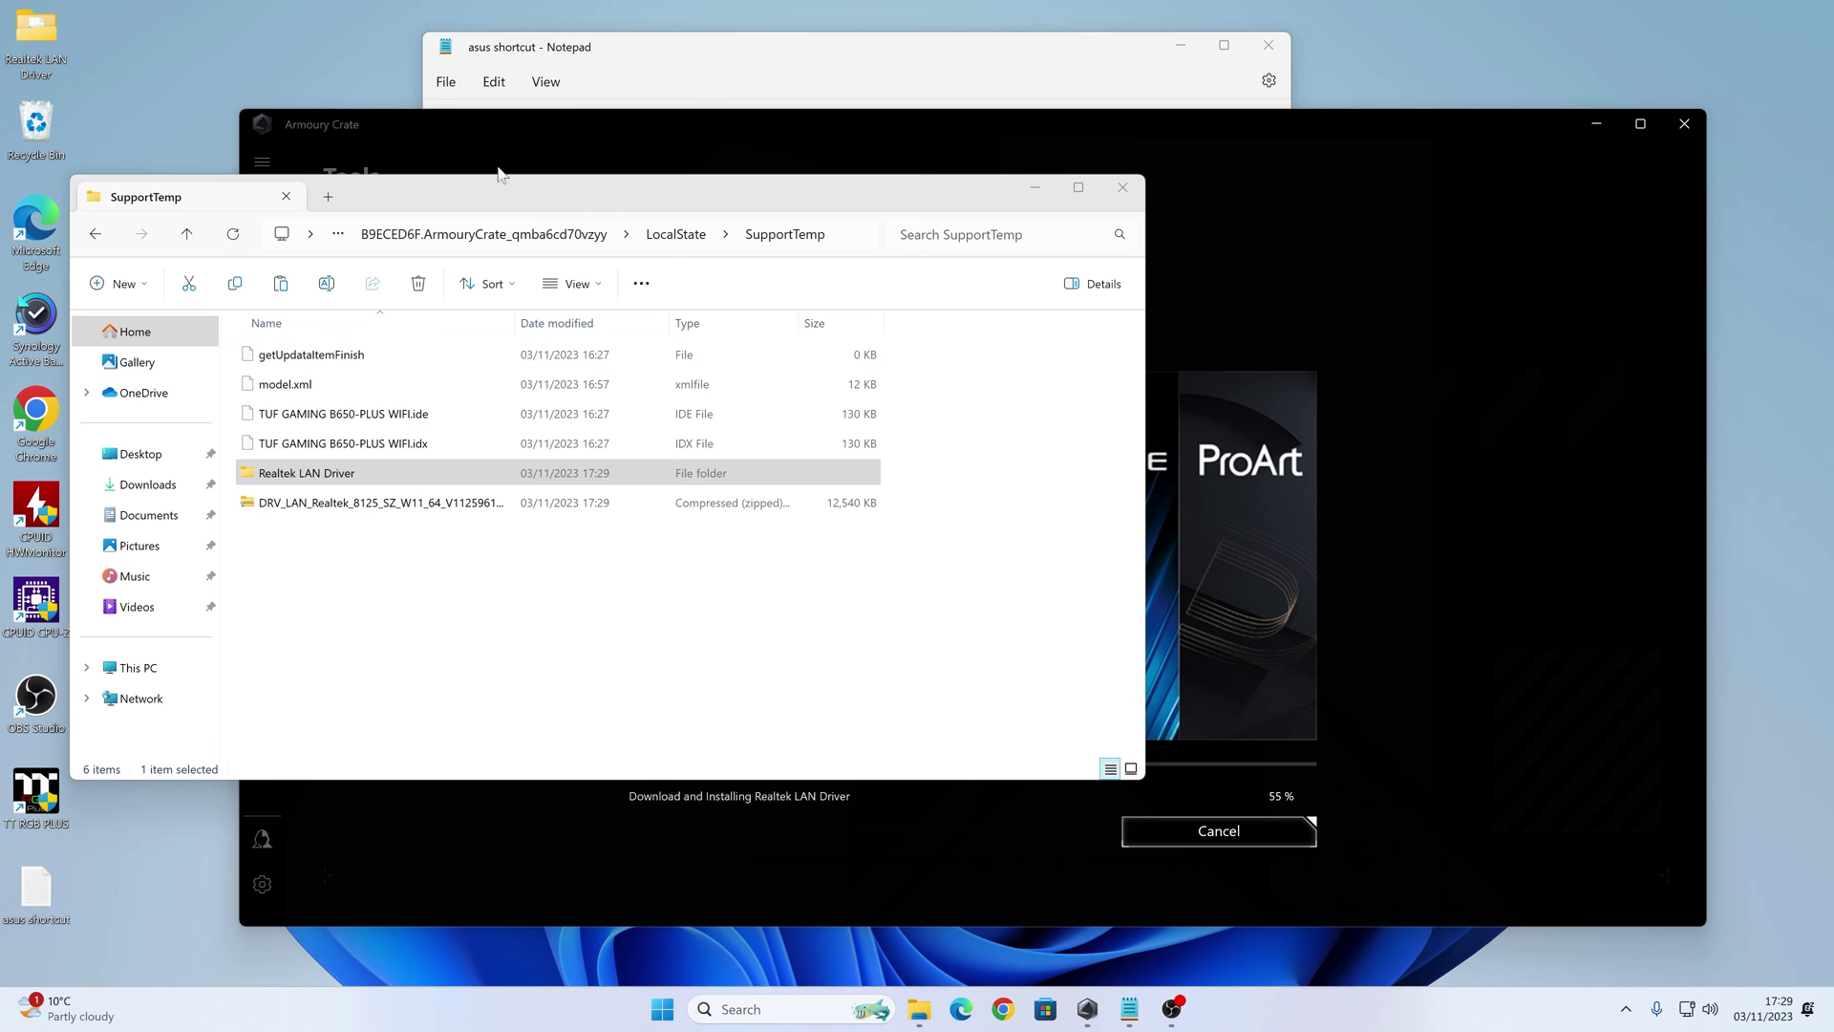
{"action": "left_click", "coordinate": [1121, 190]}
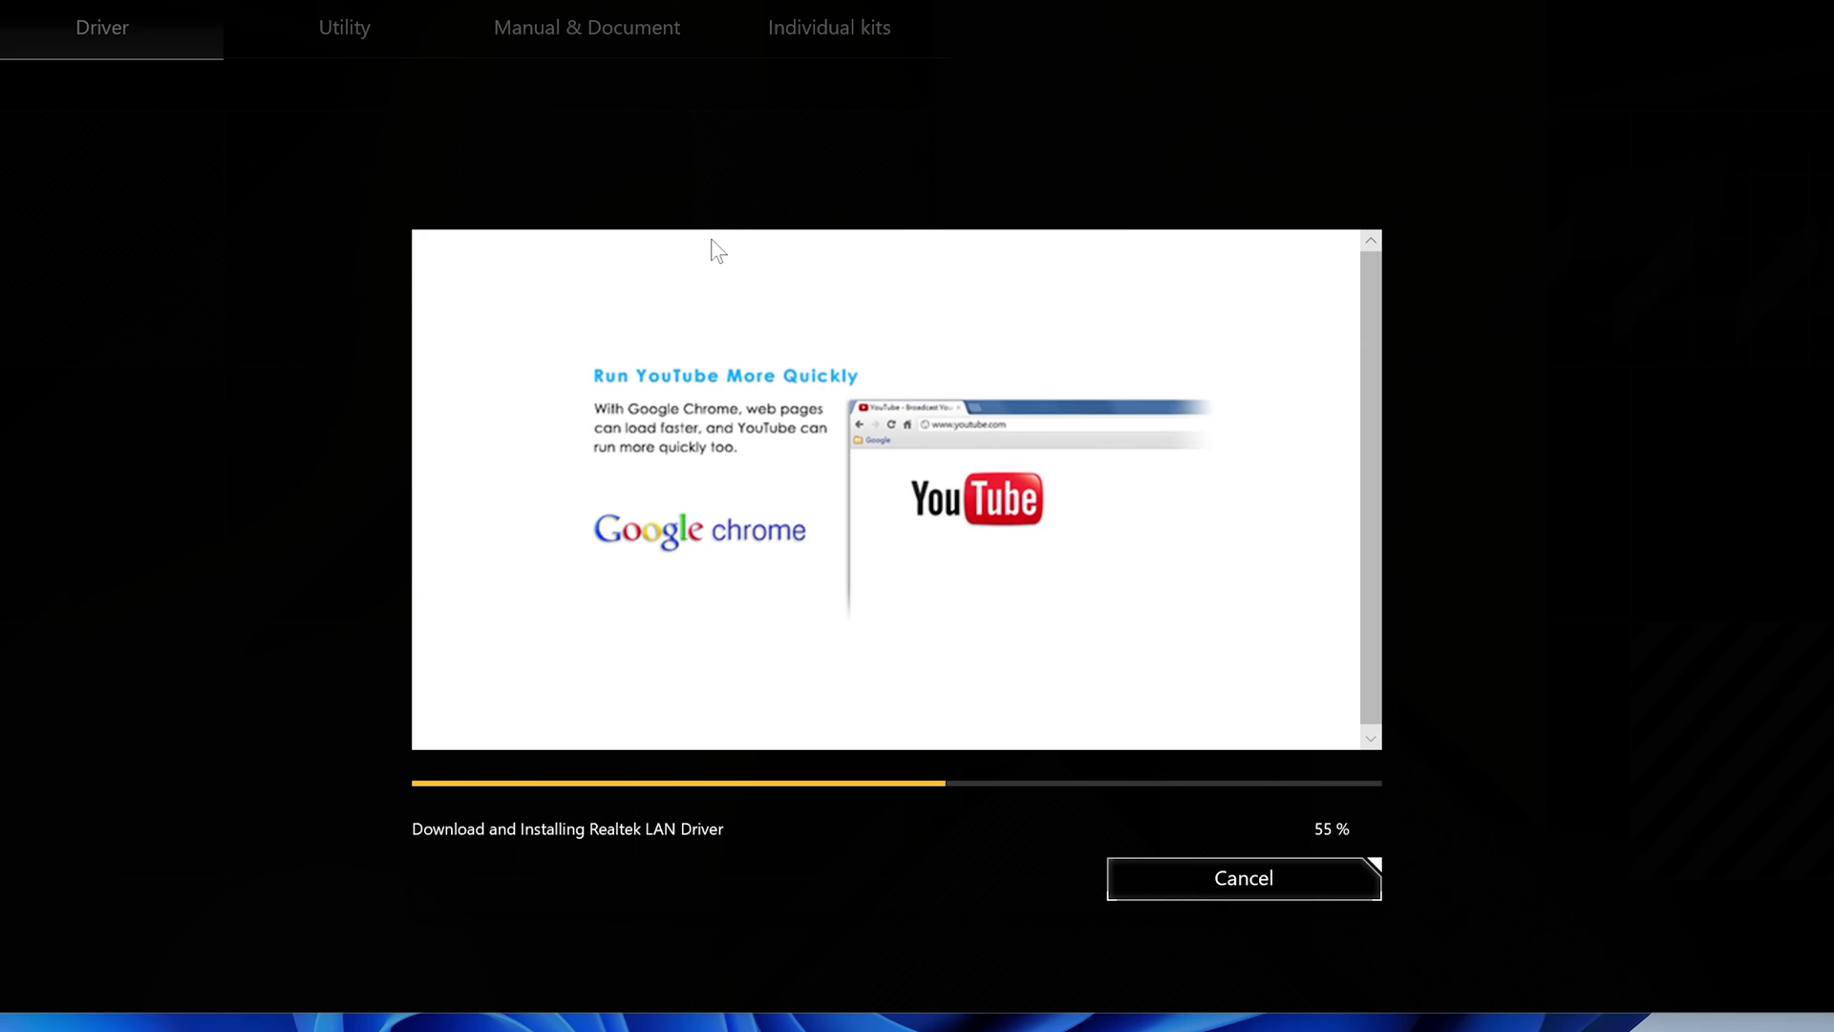
Cancel the Realtek LAN Driver installation stuck at 55% and confirm.
{"action": "left_click", "coordinate": [1243, 883]}
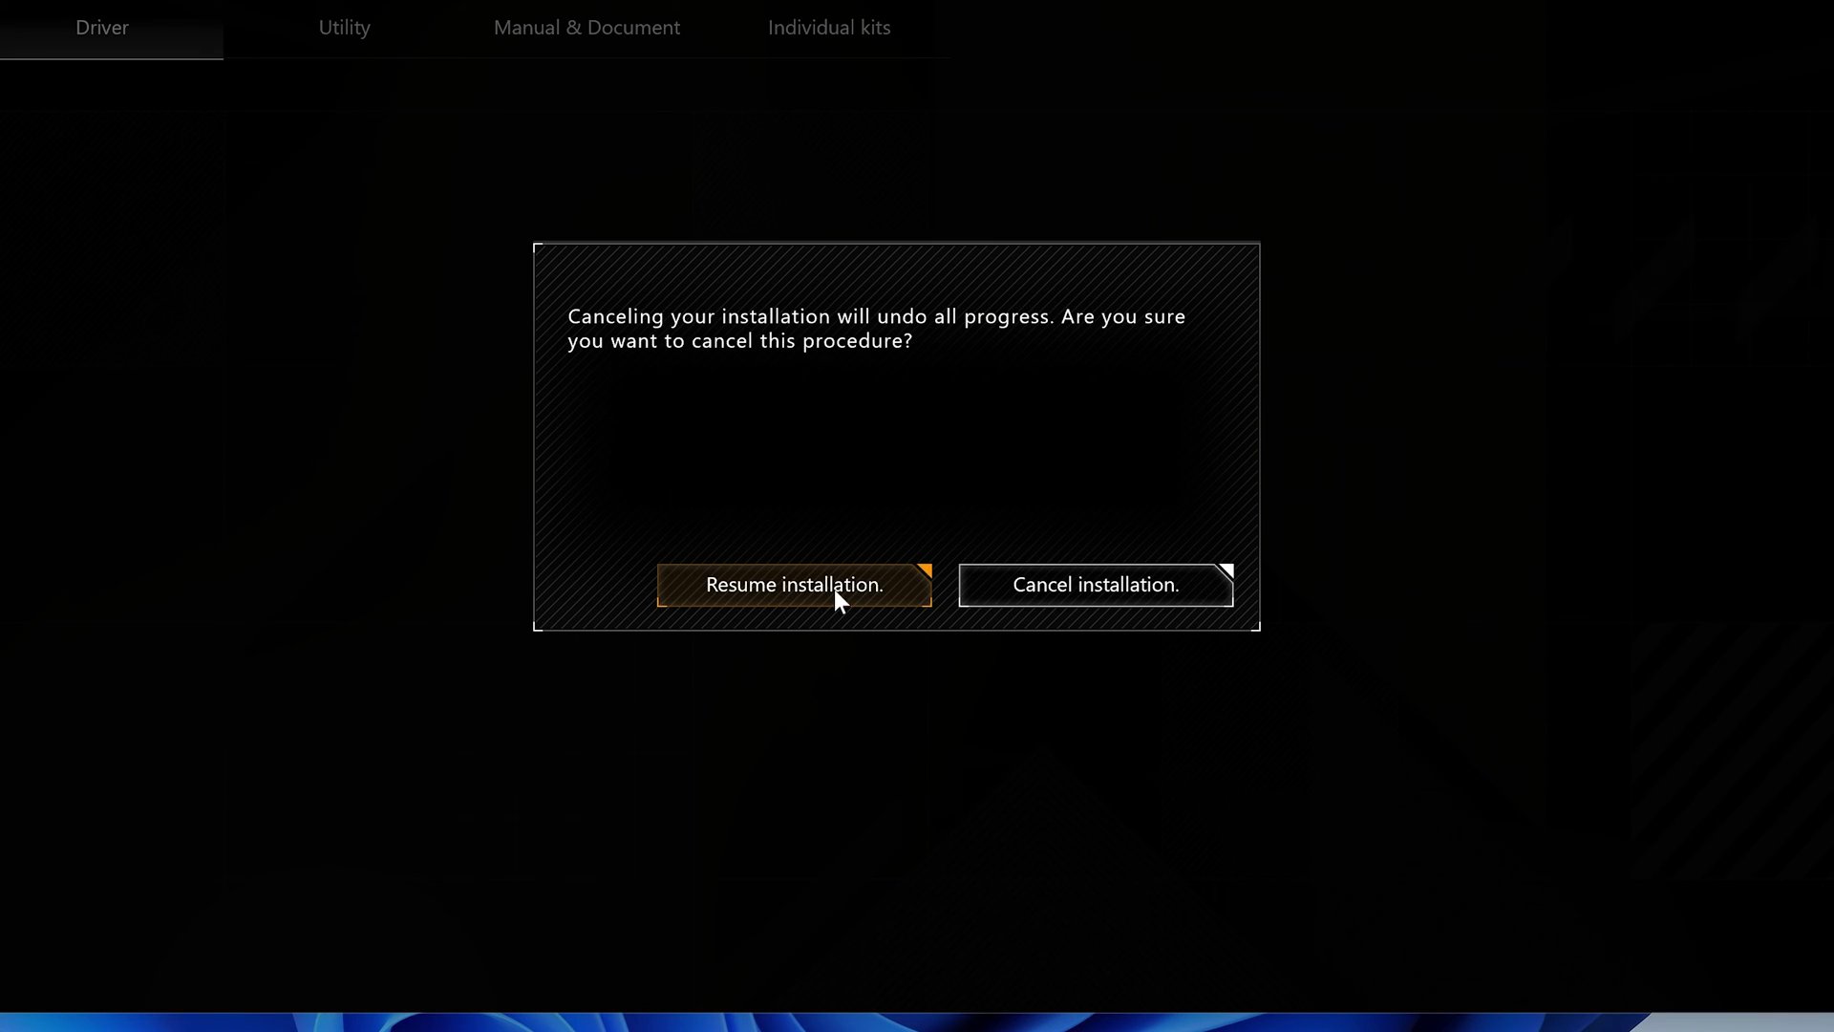
{"action": "left_click", "coordinate": [1064, 588]}
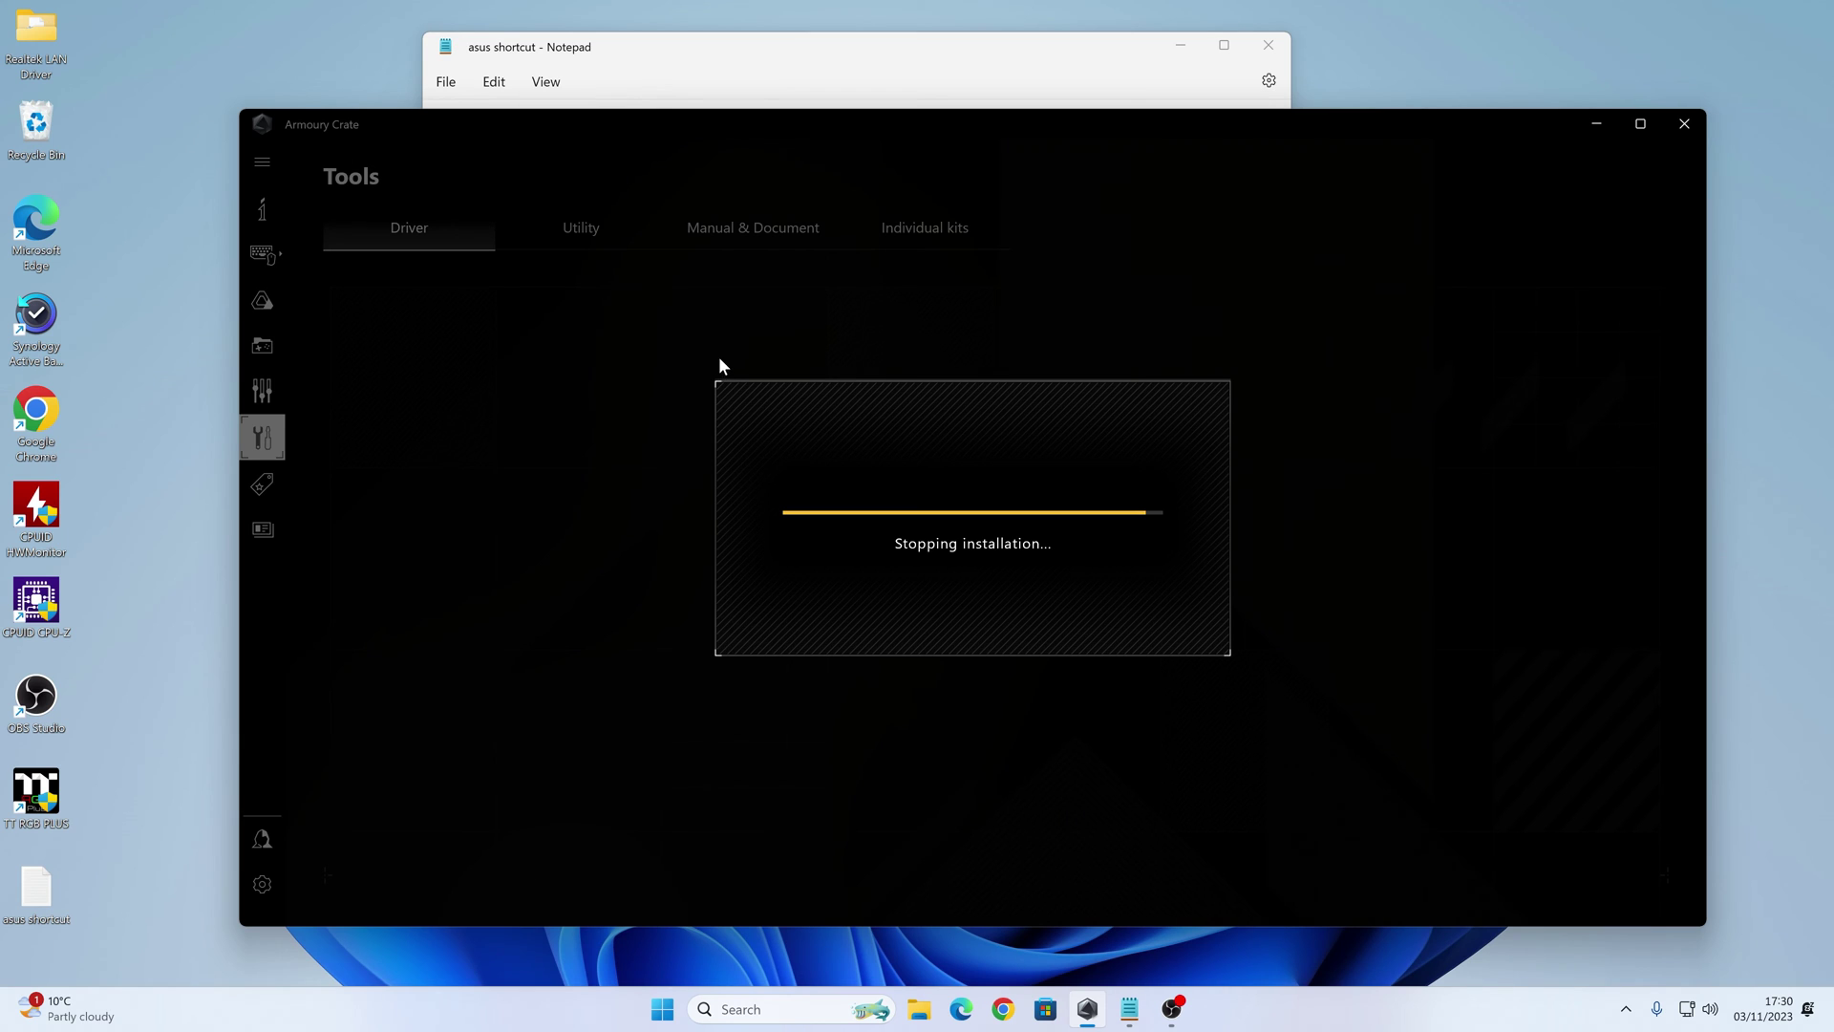
Open the desktop Realtek LAN Driver folder, find AsusSetup and setup, then close it.
{"action": "double_click", "coordinate": [39, 36]}
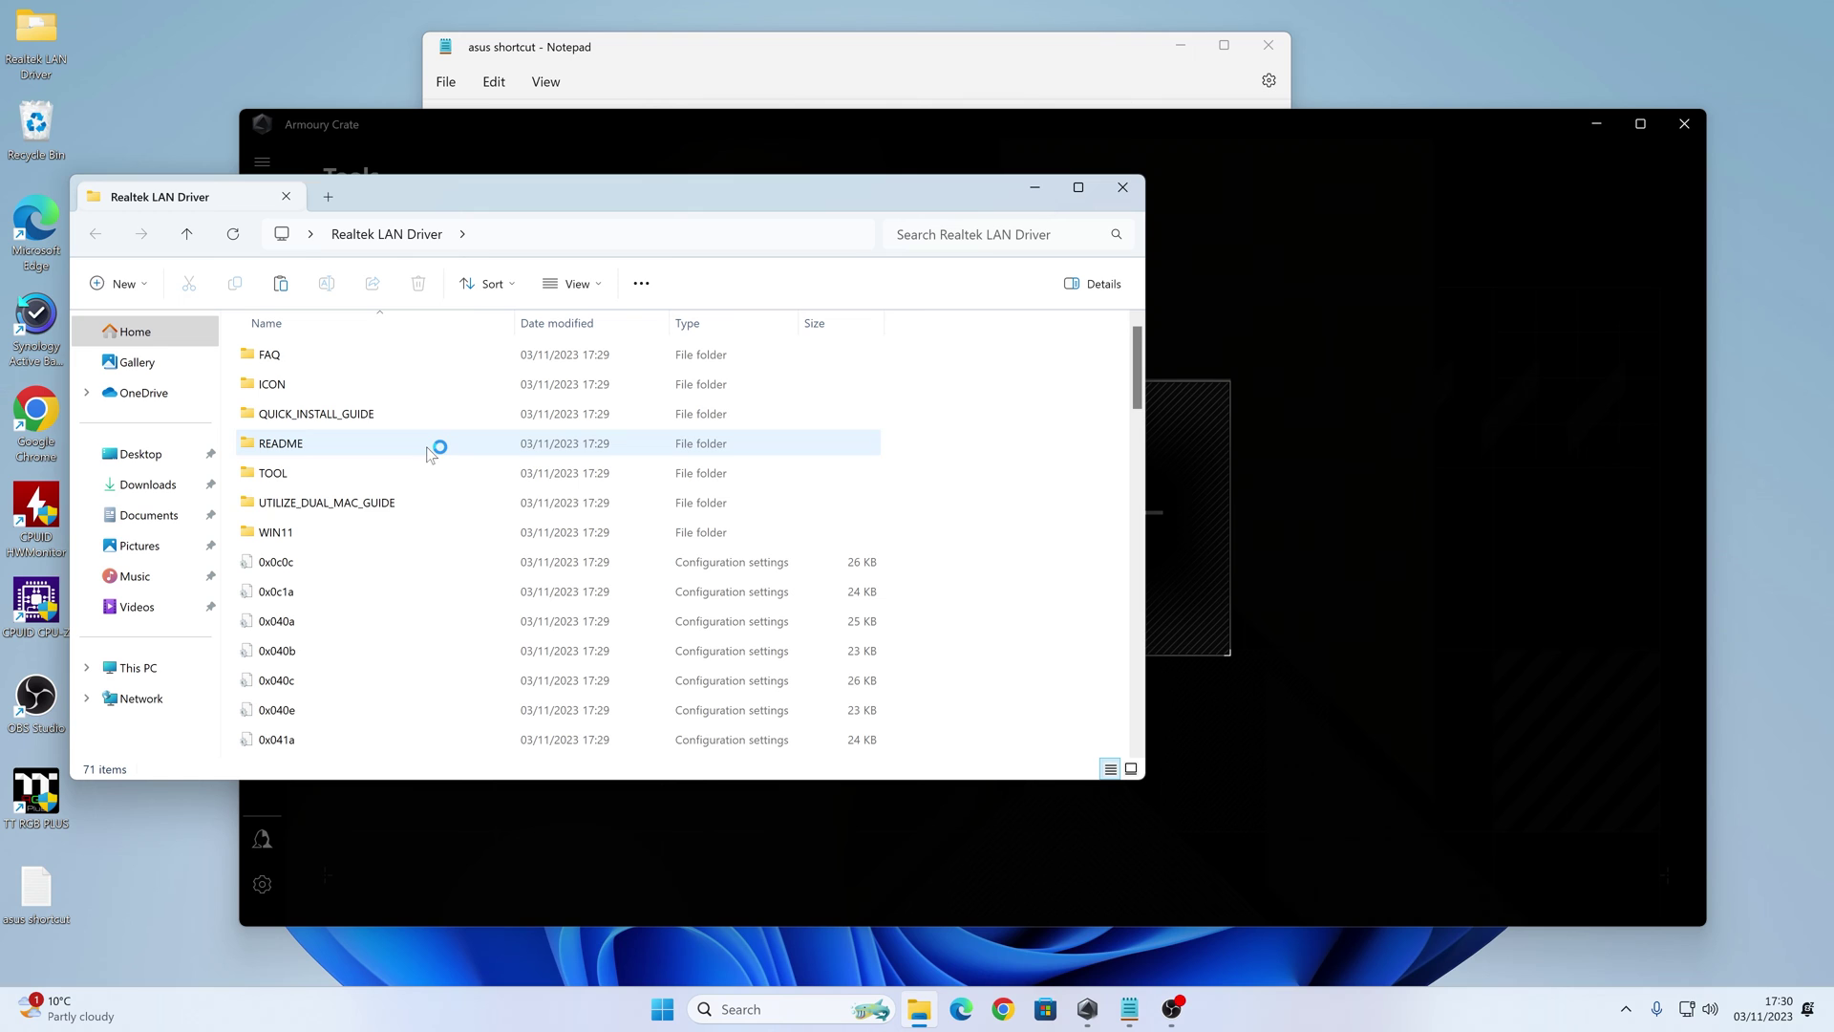
{"action": "scroll", "coordinate": [433, 487], "scroll_direction": "down", "scroll_amount": 3}
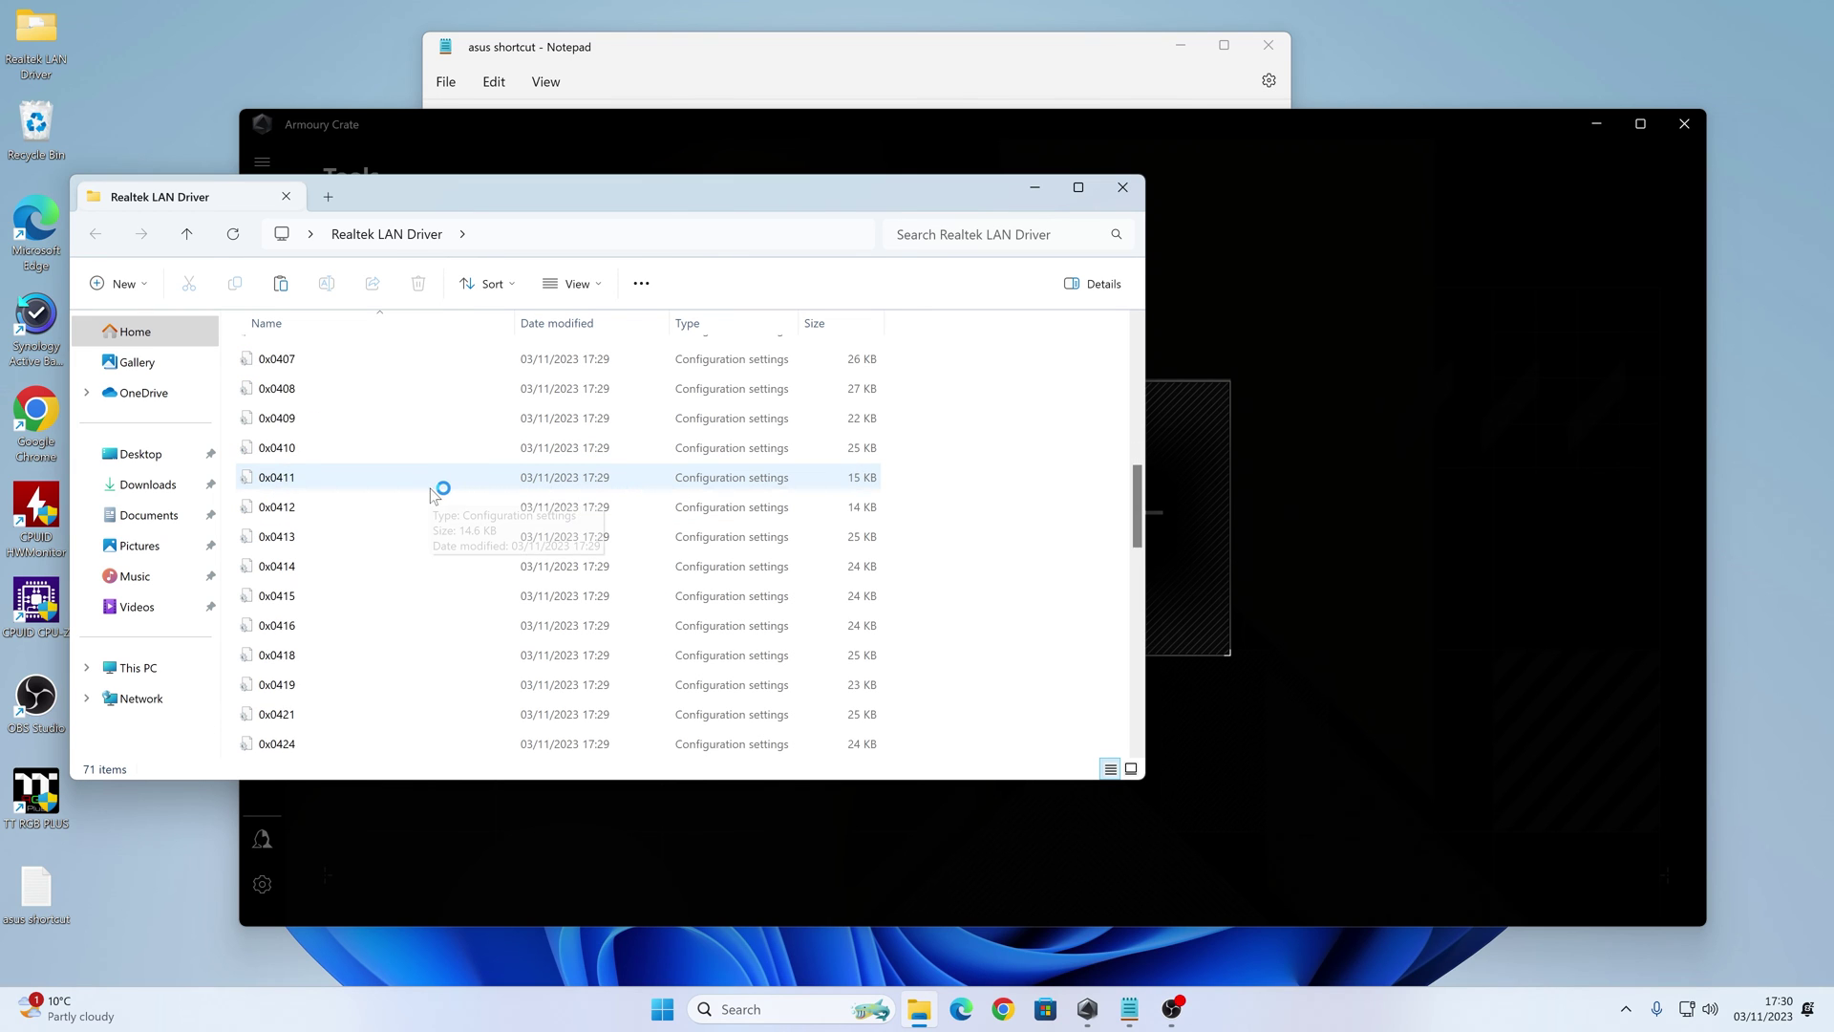
{"action": "scroll", "coordinate": [435, 486], "scroll_direction": "down", "scroll_amount": 6}
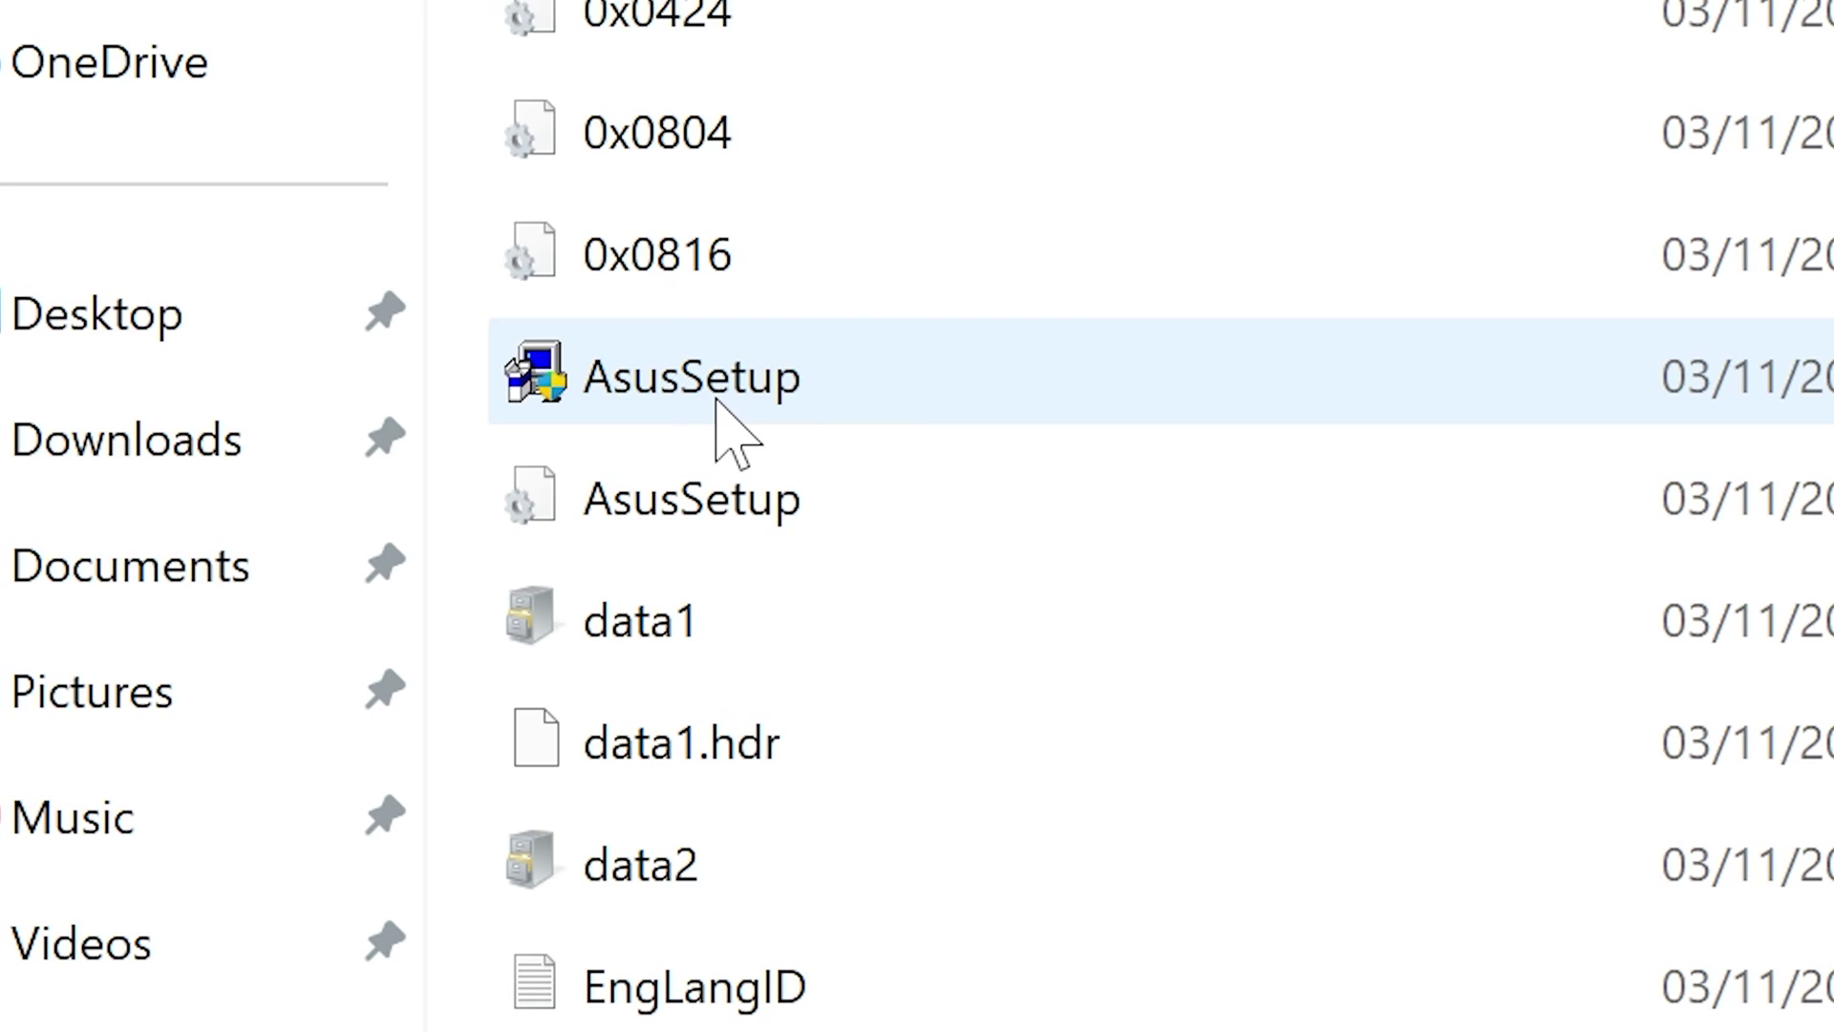
{"action": "mouse_move", "coordinate": [290, 475]}
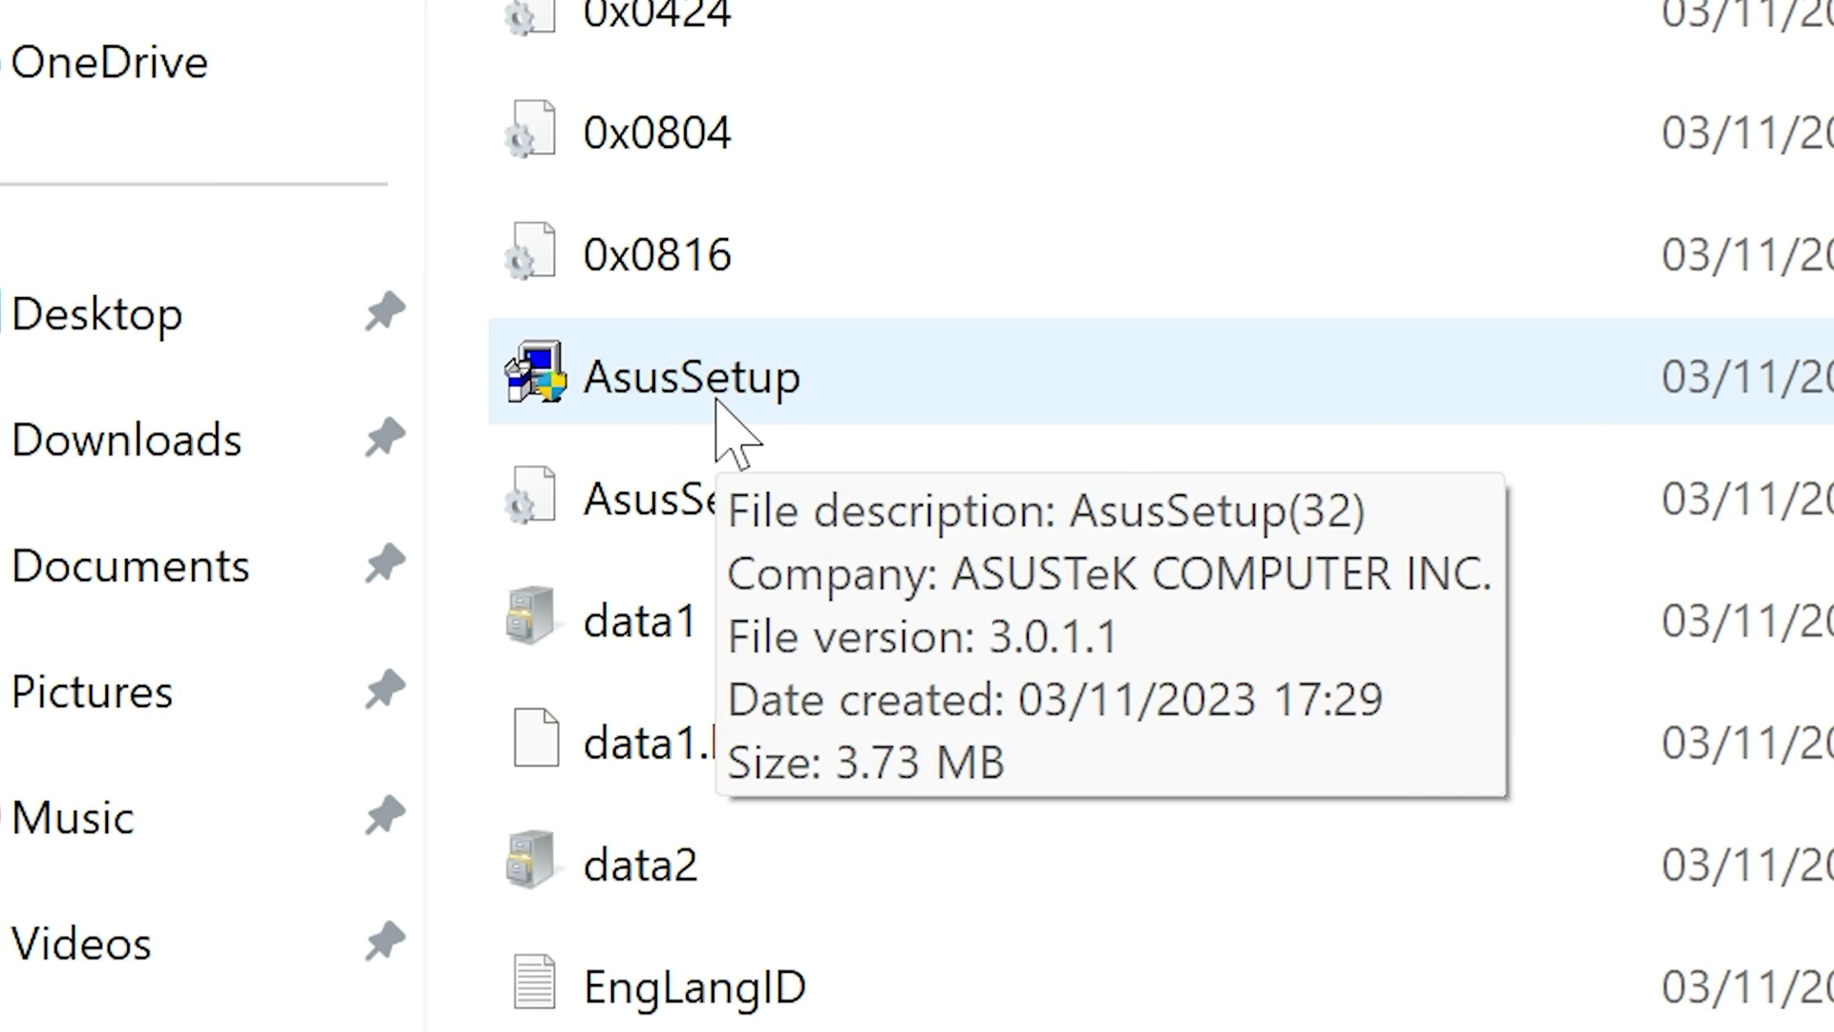
{"action": "scroll", "coordinate": [1221, 629], "scroll_direction": "down", "scroll_amount": 8}
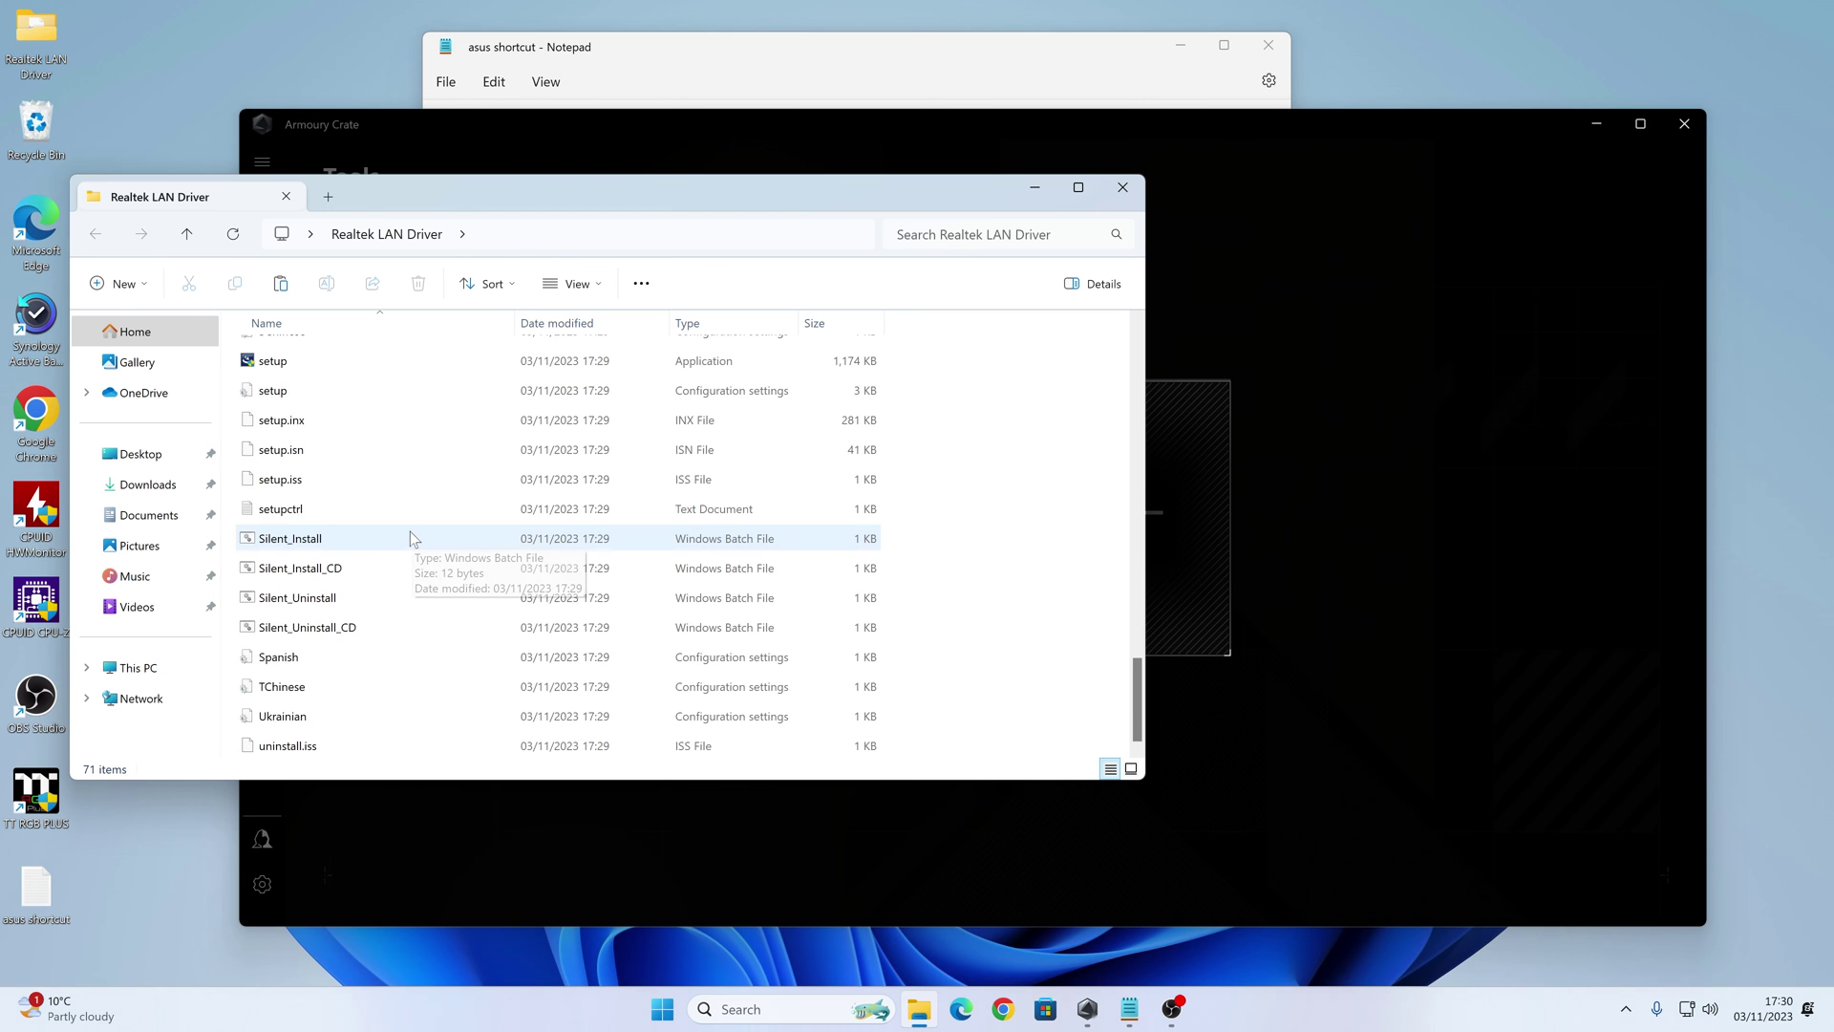
{"action": "scroll", "coordinate": [410, 533], "scroll_direction": "up", "scroll_amount": 1}
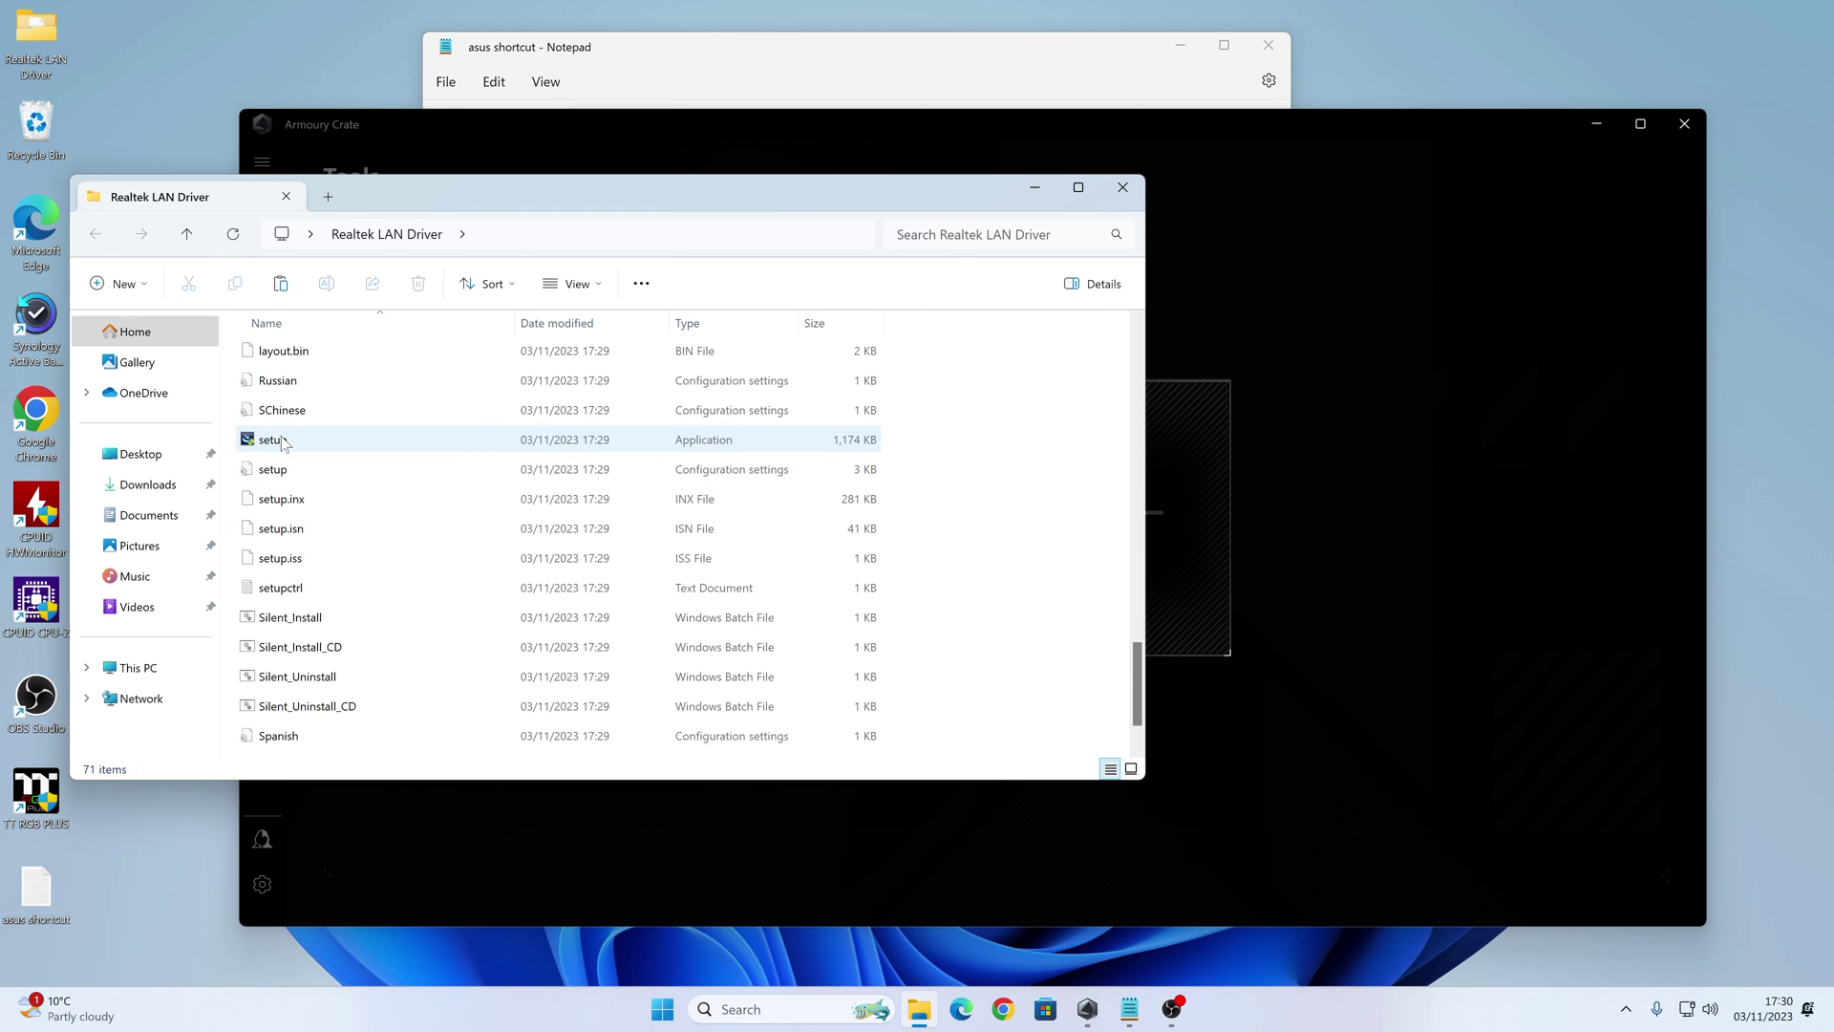
{"action": "mouse_move", "coordinate": [287, 440]}
{"action": "left_click", "coordinate": [1122, 188]}
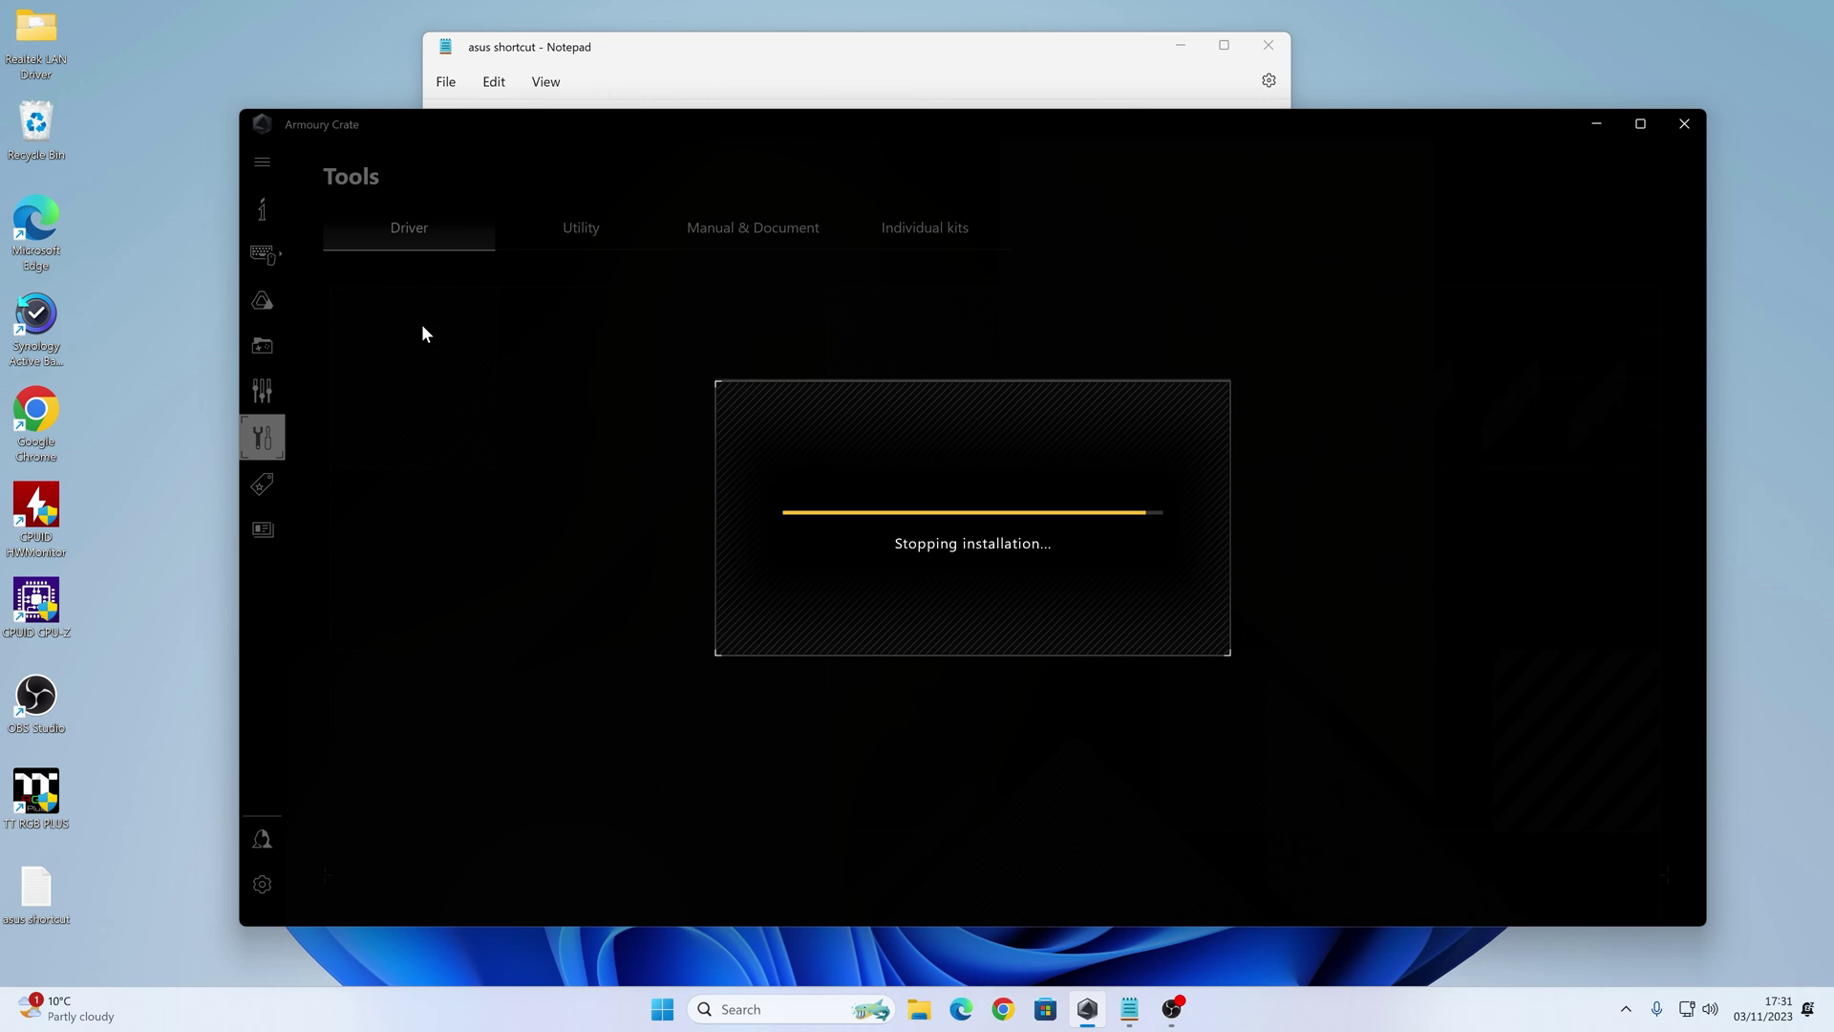
Bring the Notepad note with the SupportTemp path to the front.
{"action": "left_click_drag", "start_coordinate": [628, 57], "coordinate": [623, 55]}
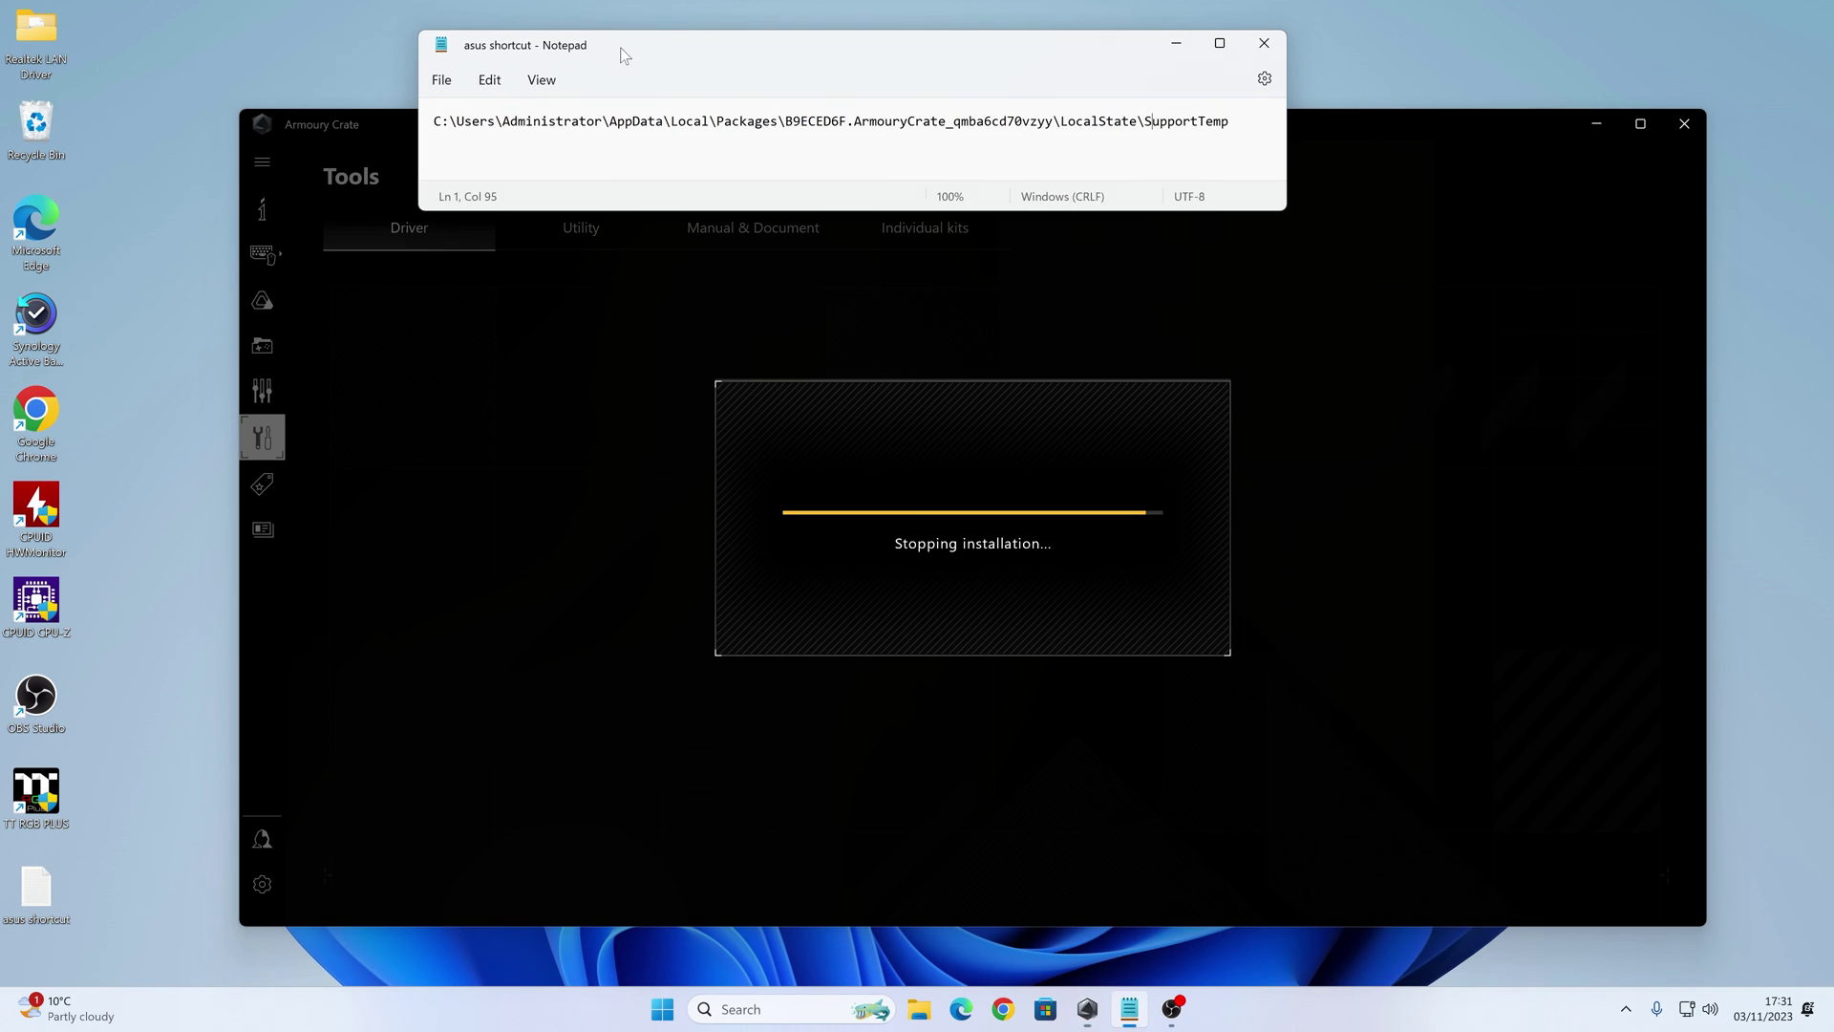